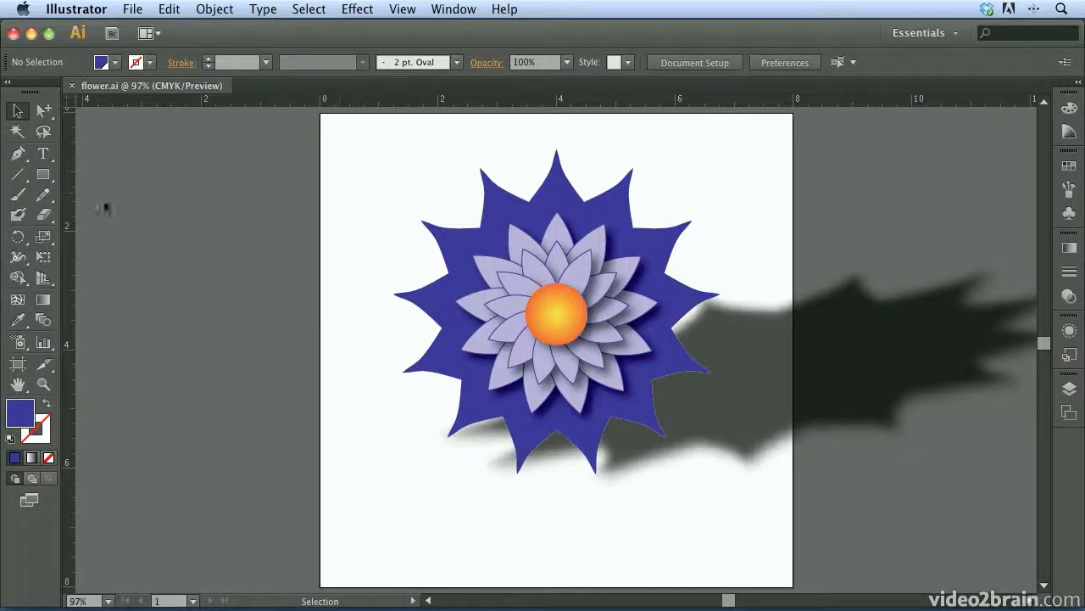
Draw a blue square about 1.3 in wide in the empty upper-left corner of the artboard, beside the flower
left_click(40, 176)
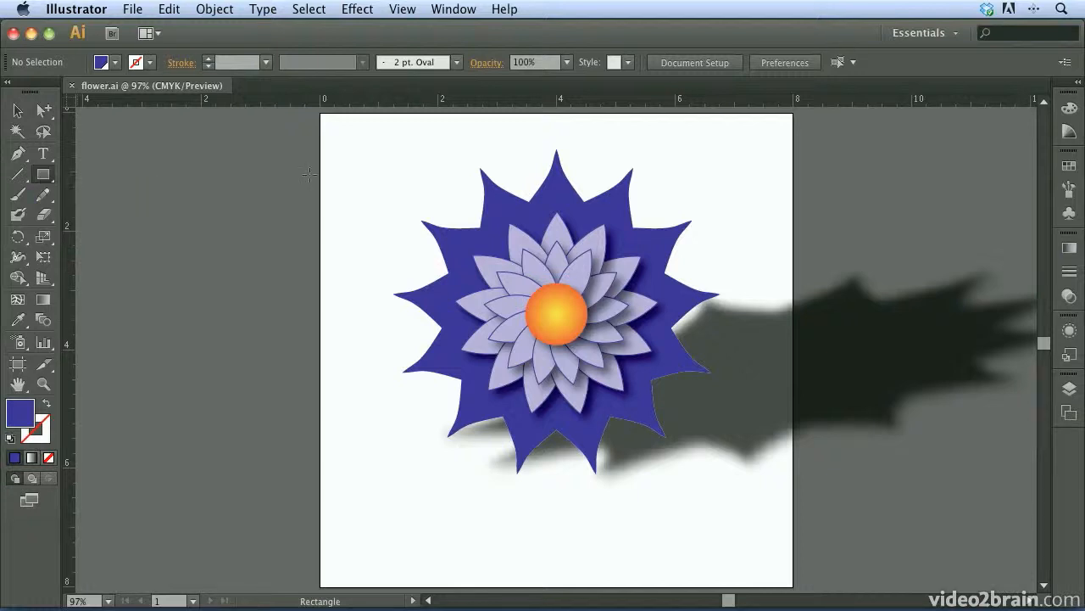
left_click_drag(333, 129, 413, 207)
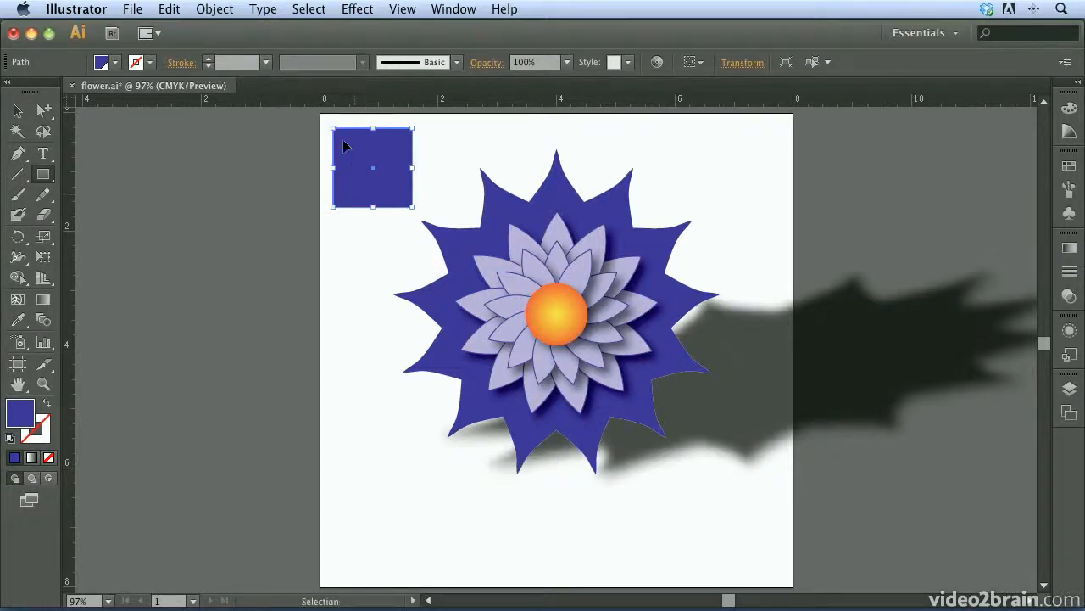
key("super+space")
left_click_drag(312, 115, 443, 227)
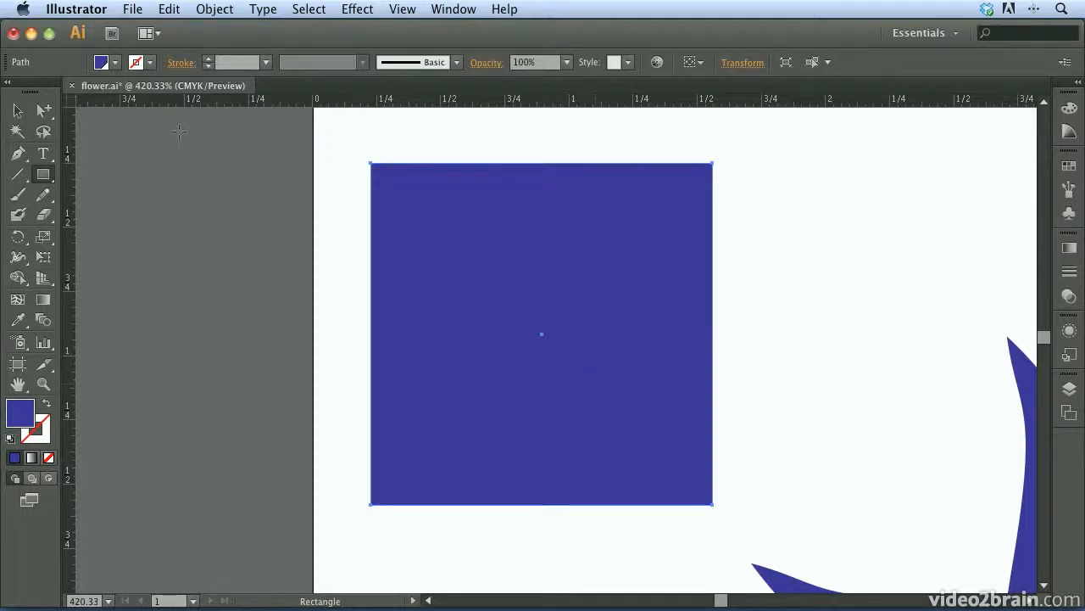
Collapse the toolbar to a single column and expand it back to two columns
left_click(25, 111)
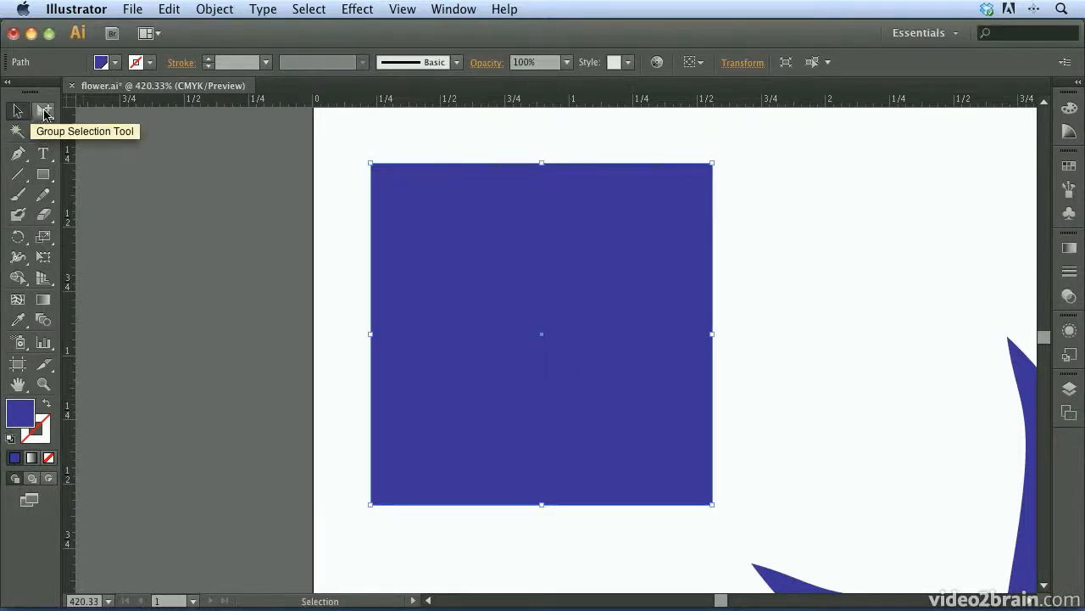
left_click(9, 83)
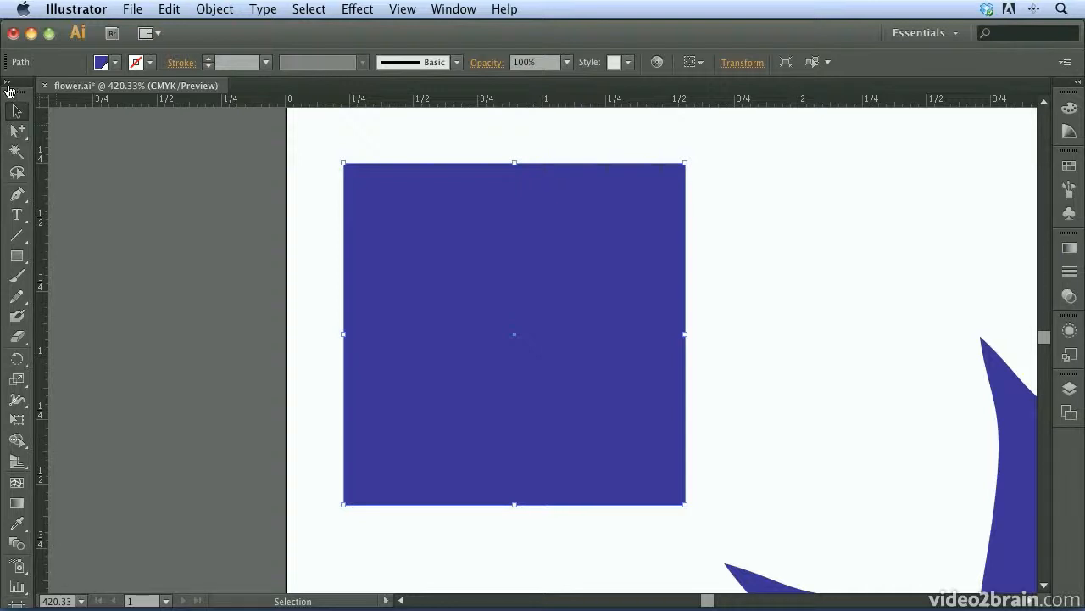
left_click(8, 83)
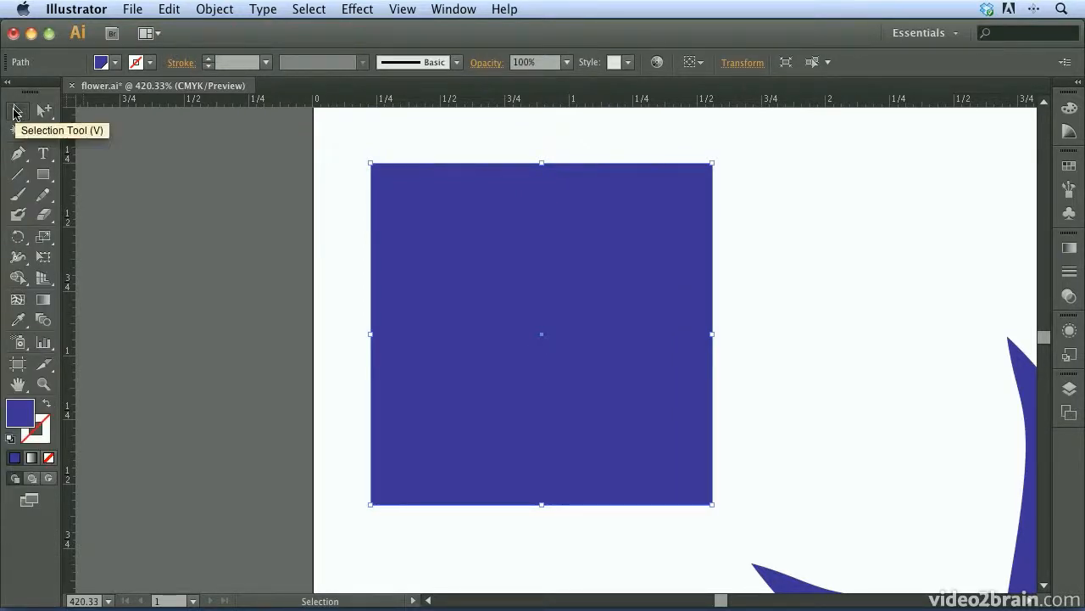
Rotate the blue square clockwise about its center with the Selection tool until it stands on one corner
left_click(17, 113)
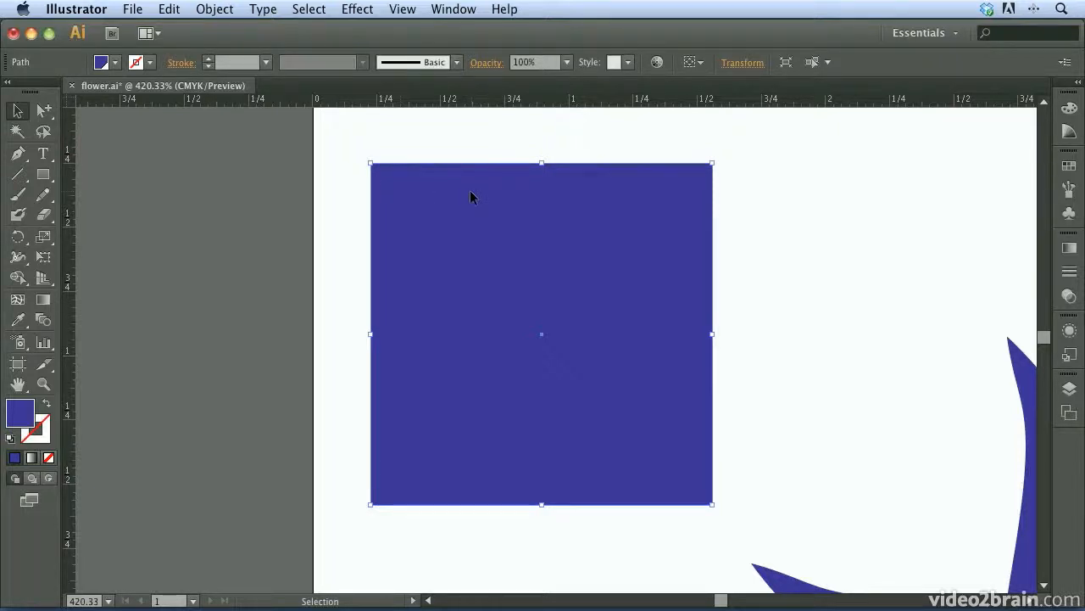
left_click(341, 137)
left_click(435, 222)
left_click_drag(366, 156, 576, 146)
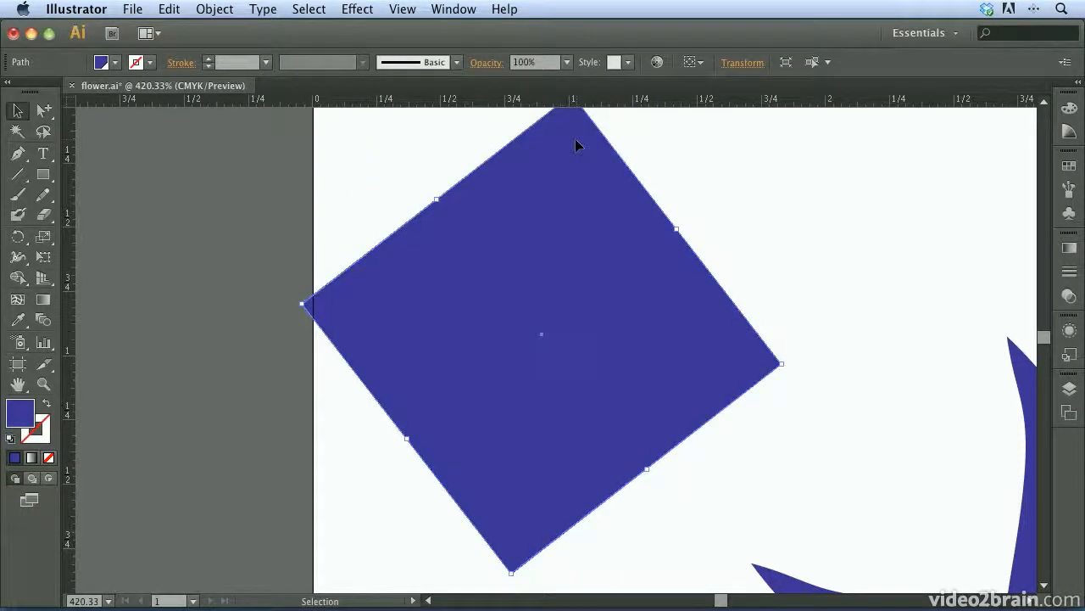
Scale the rotated square down by its sides into a smaller tilted rectangle and reposition it near the artboard's upper-left corner
left_click_drag(435, 197, 518, 290)
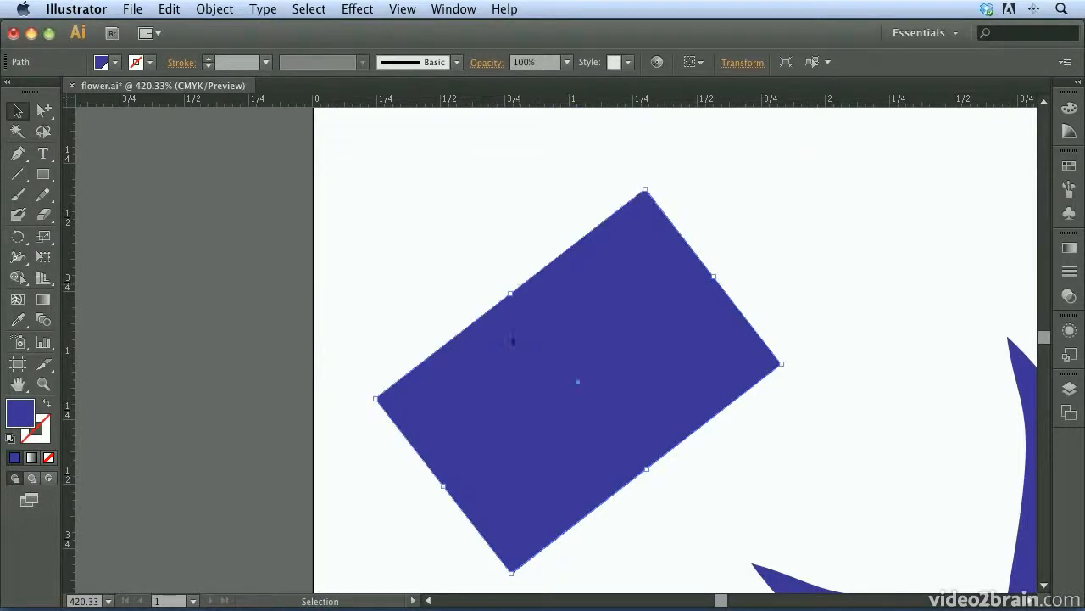
left_click(440, 488)
left_click(579, 391)
left_click_drag(606, 326, 488, 293)
left_click_drag(507, 249, 500, 326)
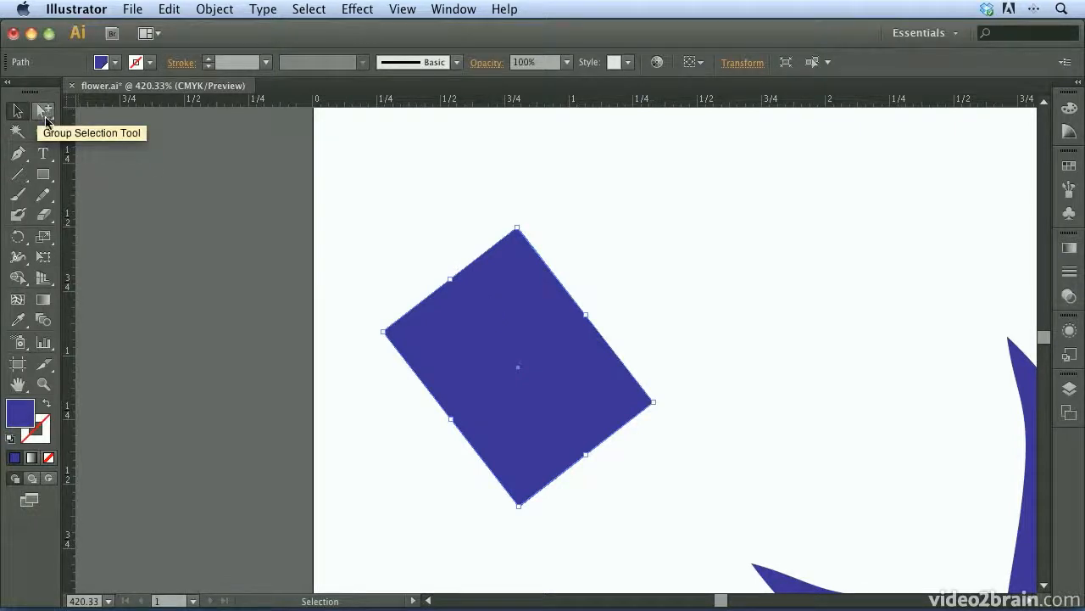
Switch to the Direct Selection tool, select the whole rectangle by its fill, and deselect it again
left_click_drag(42, 116, 120, 118)
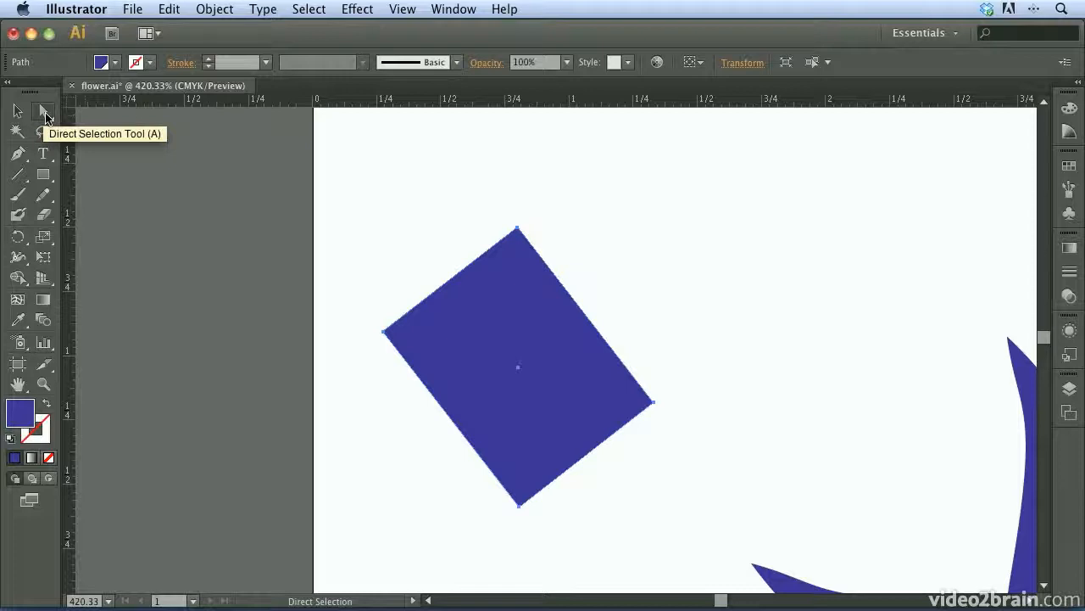
left_click(394, 187)
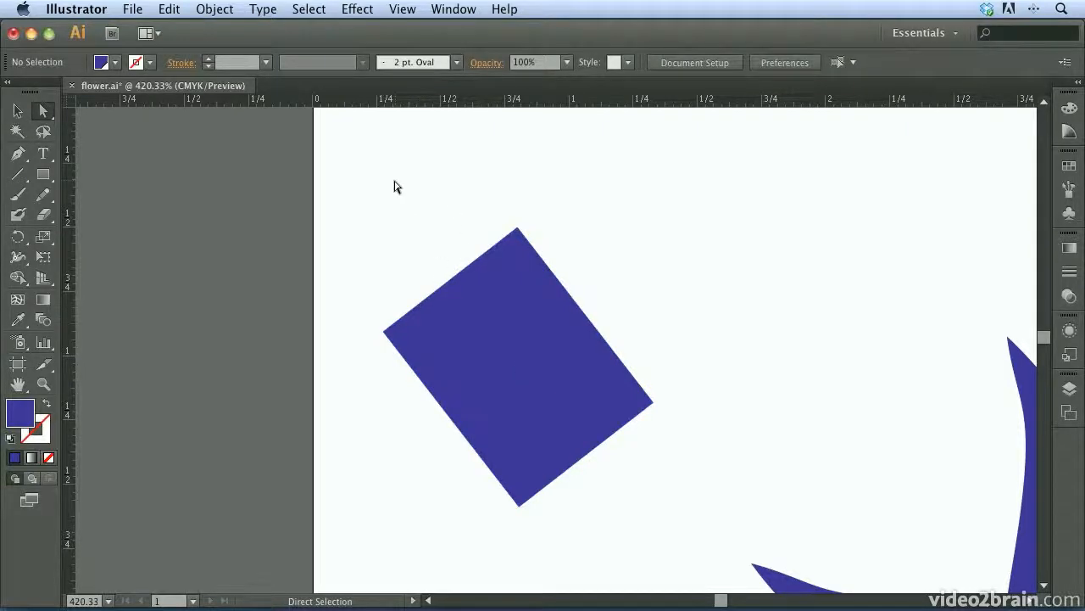
left_click(499, 346)
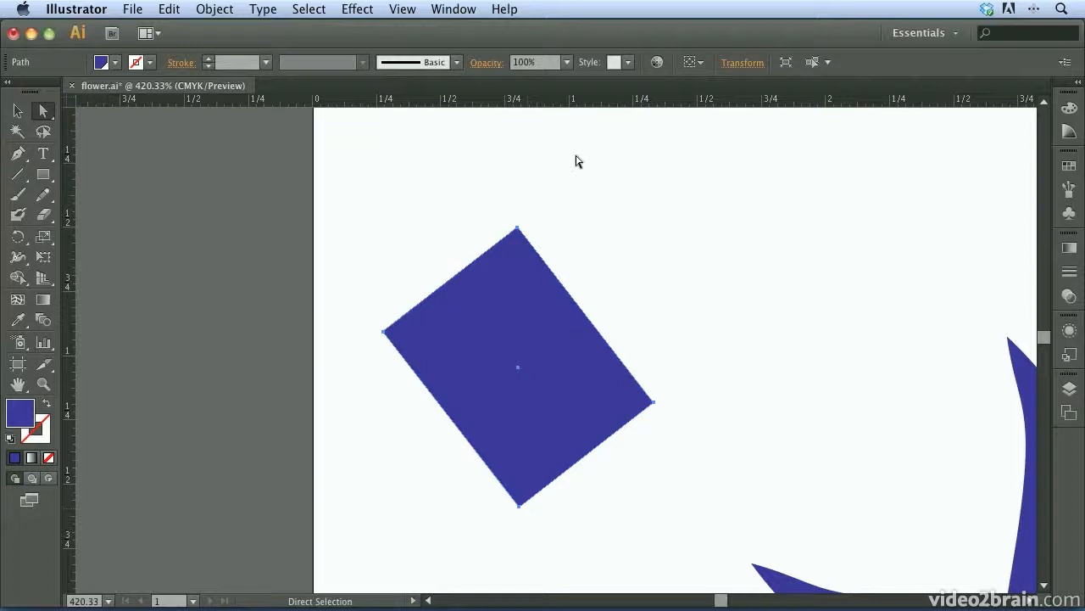
left_click(557, 187)
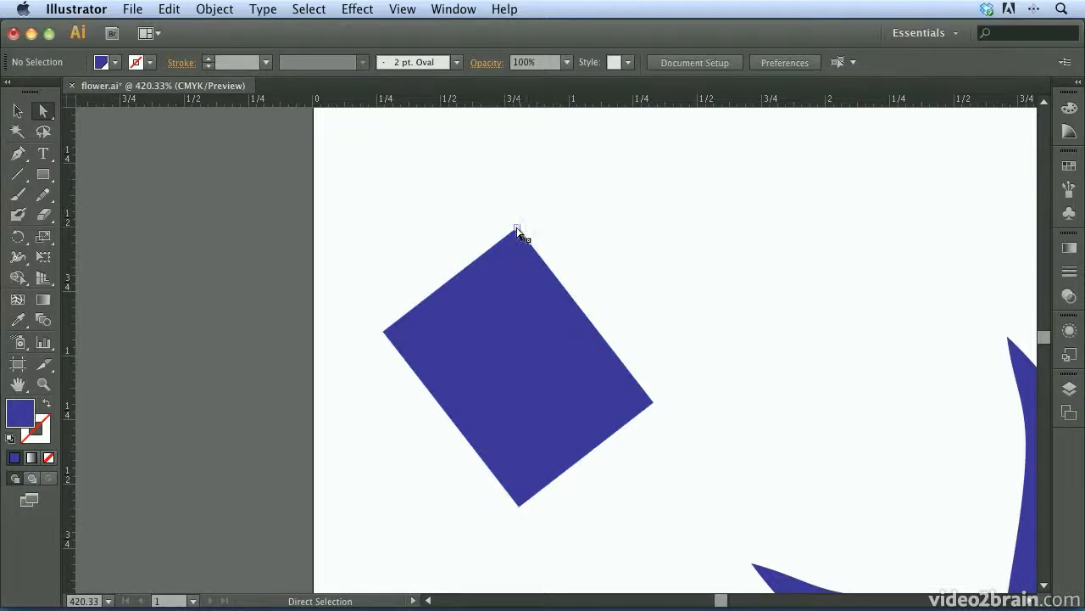
Select only the rectangle's top anchor point and move it to about X 0.454 in, Y 0.483 in
left_click(518, 229)
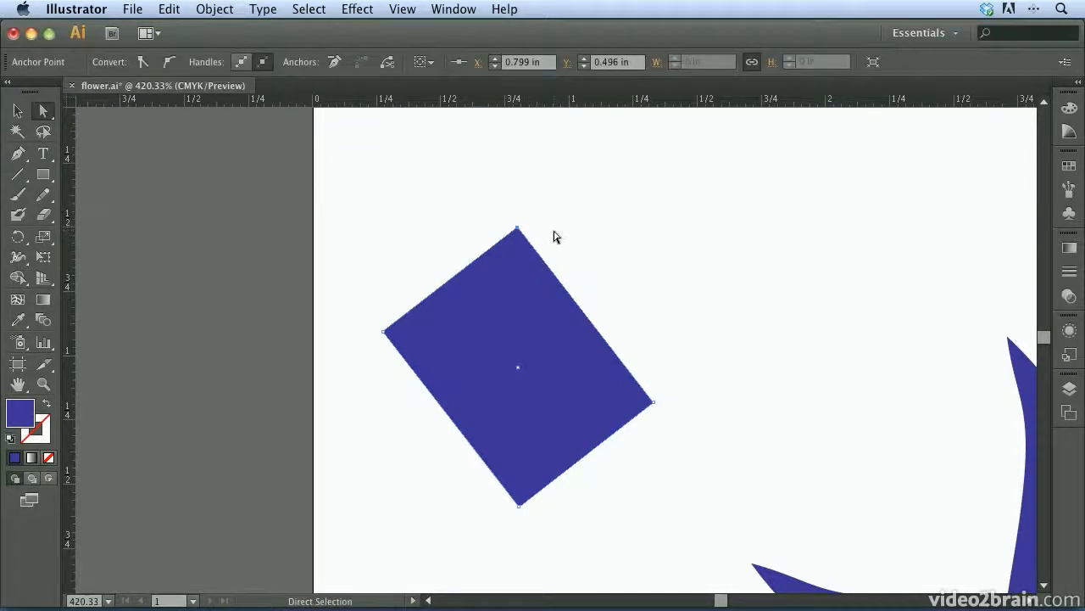
key("super+equal")
key("super+equal")
key("super+equal")
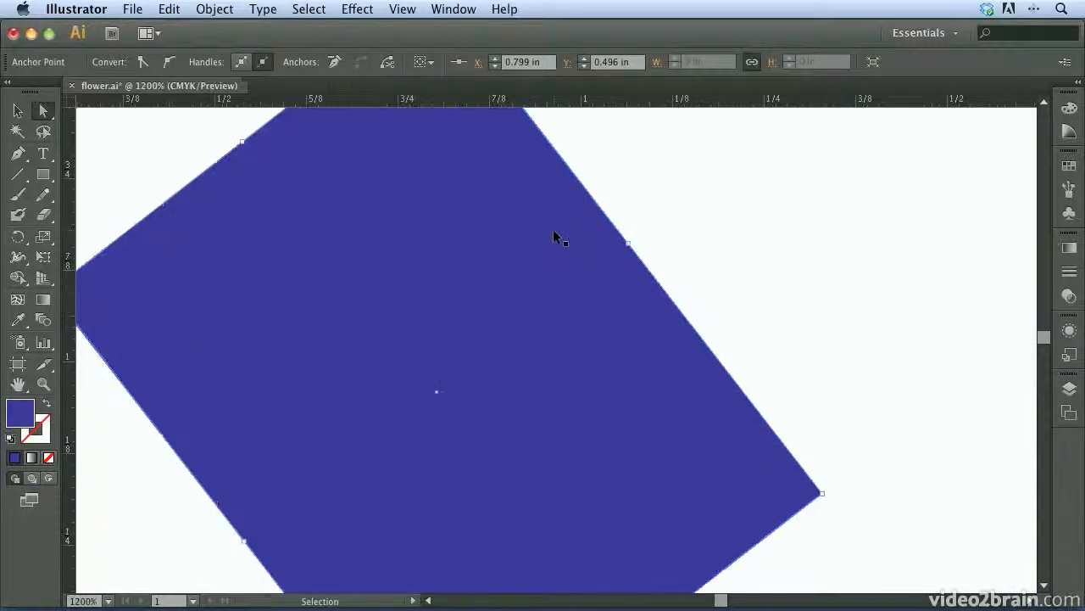
scroll(547, 278, "up", 2)
key("space")
left_click_drag(464, 317, 579, 286)
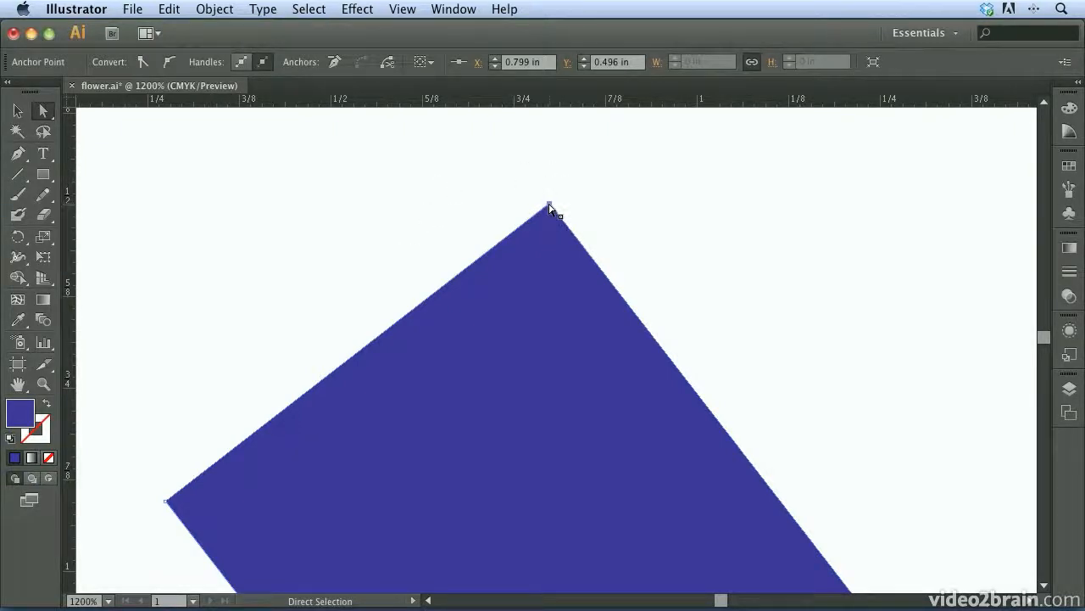
left_click_drag(549, 207, 296, 194)
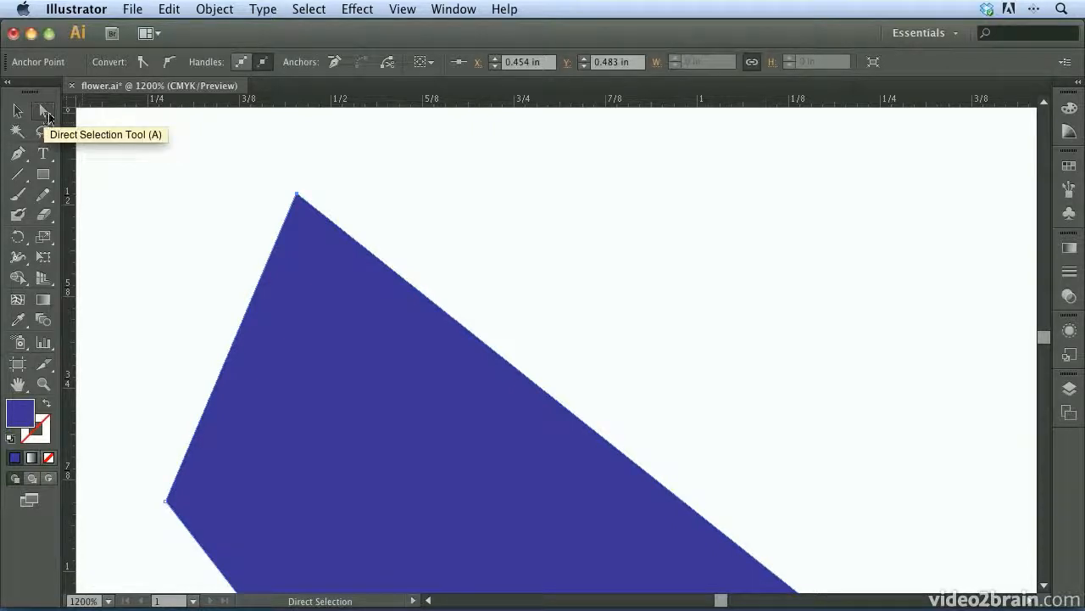
Move the shape's left anchor point inward to about X 0.451 in, Y 0.897 in
key("space")
left_click_drag(310, 419, 351, 342)
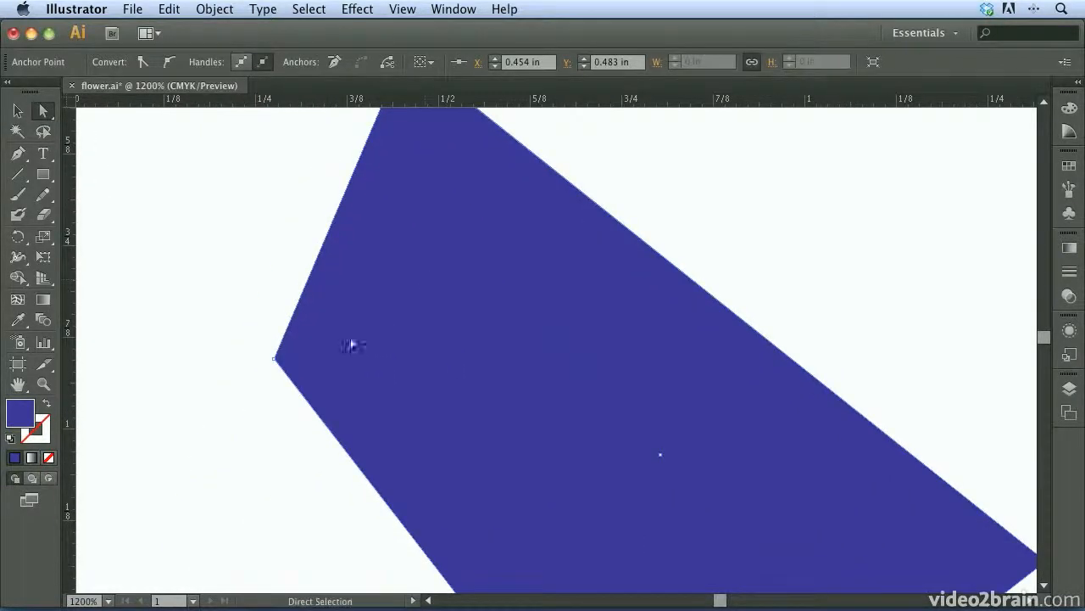
left_click(274, 359)
left_click_drag(275, 361, 402, 353)
Move the shape's right anchor point inward to about X 1.095 in, Y 1.179 in
key("space")
left_click_drag(786, 457, 685, 231)
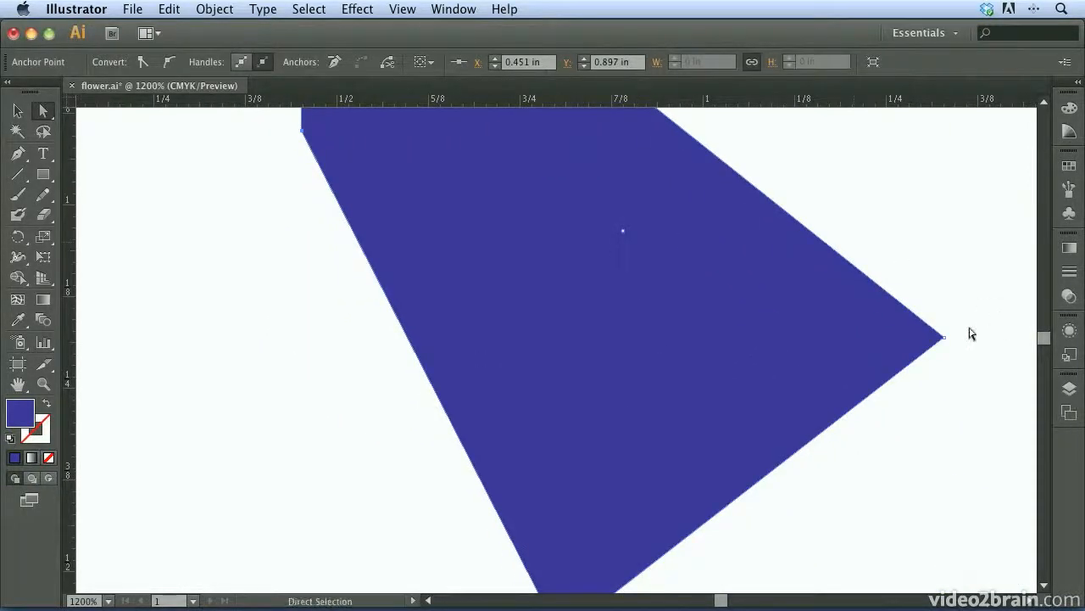
left_click_drag(942, 342, 772, 339)
Select the shape's right and bottom anchor points together and move both about 0.4 in to the left
key("space")
left_click_drag(458, 373, 391, 288)
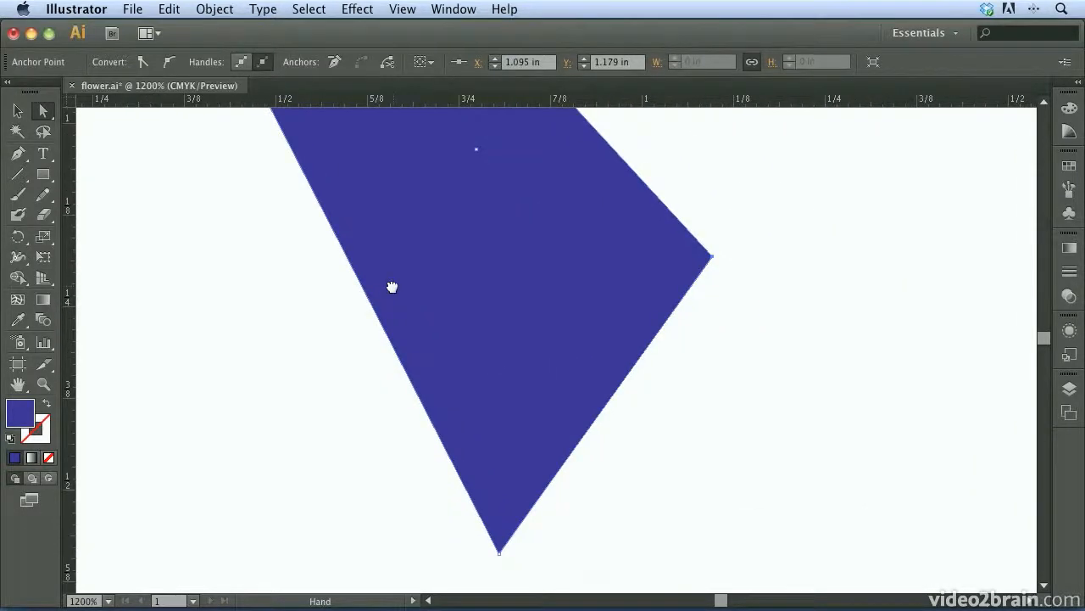
left_click_drag(263, 193, 800, 561)
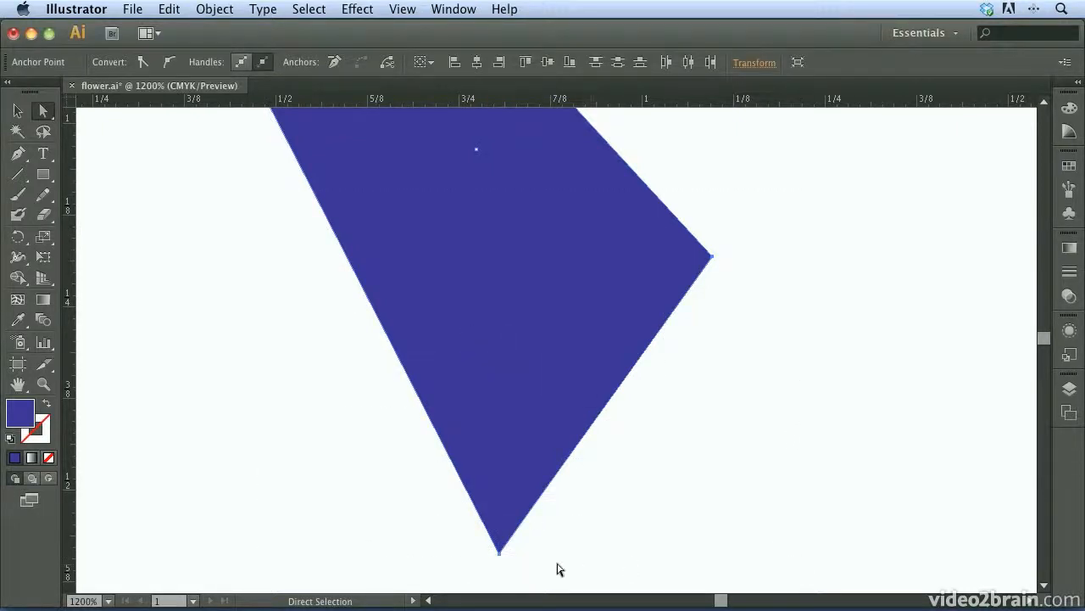
left_click_drag(549, 565, 185, 556)
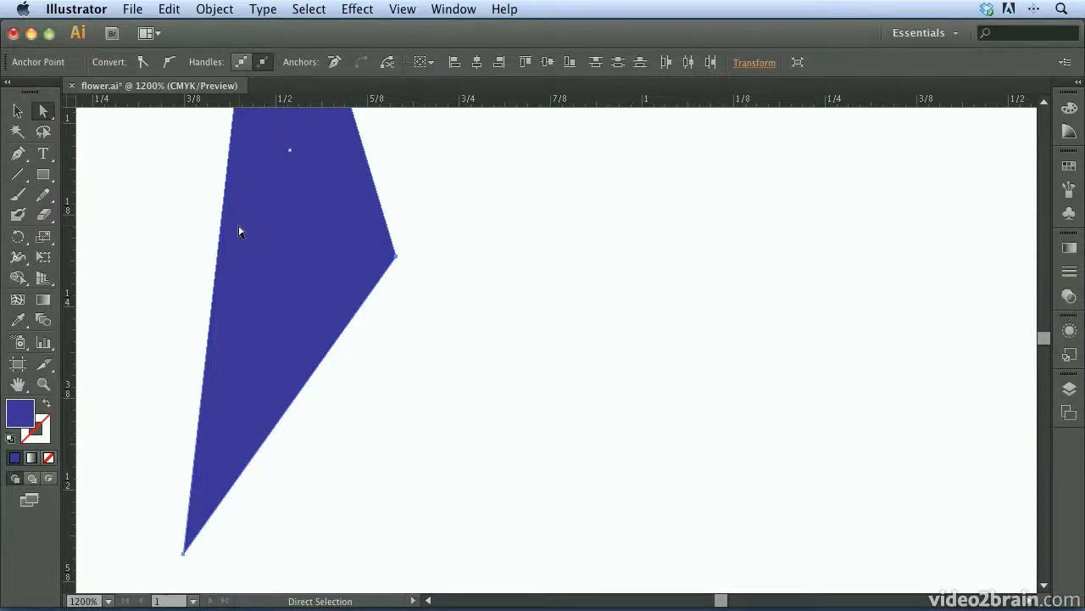
Delete the top anchor point of the small blue shape, and delete the remaining shape from the artboard
key("super+0")
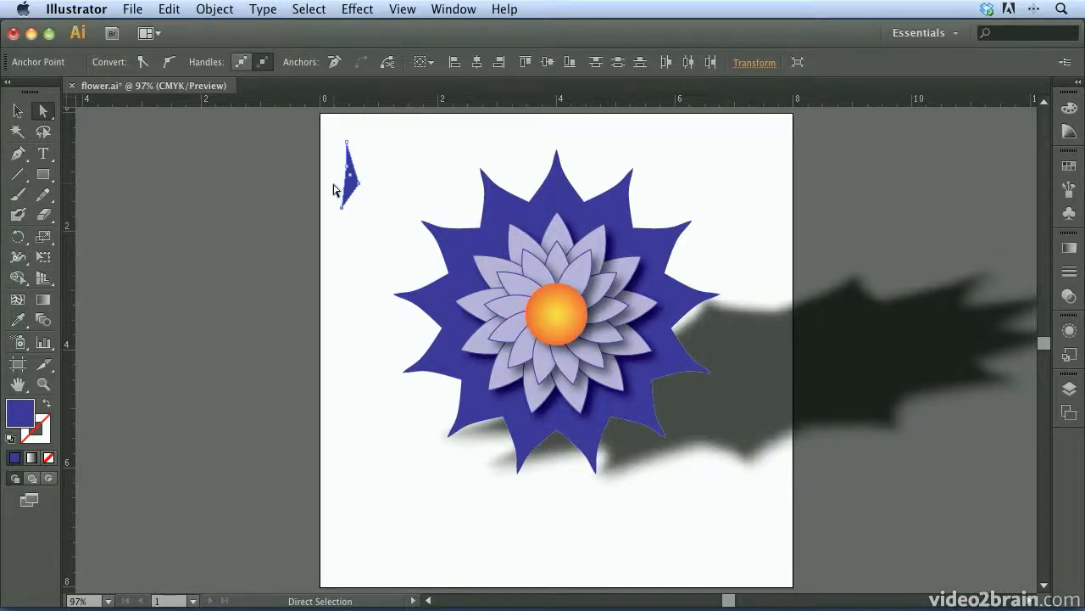
left_click(353, 153)
left_click(357, 152)
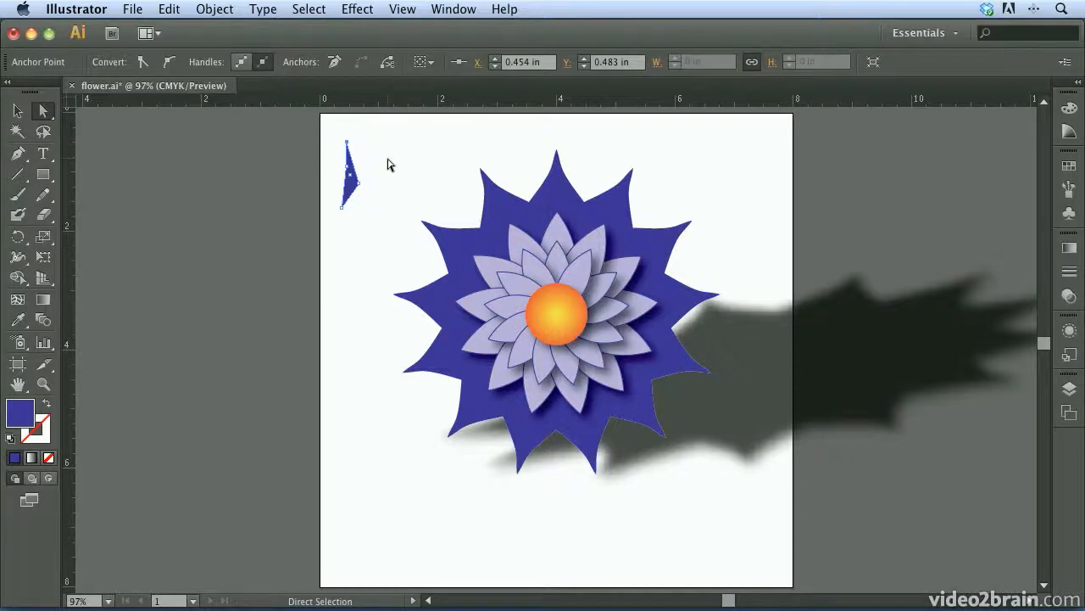
key("Delete")
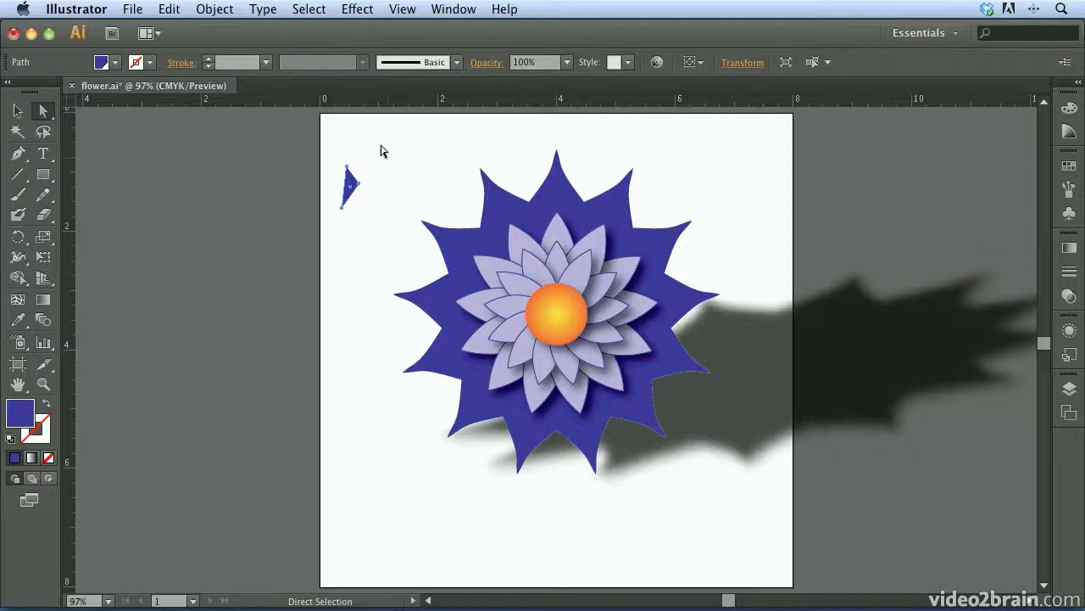
left_click(18, 110)
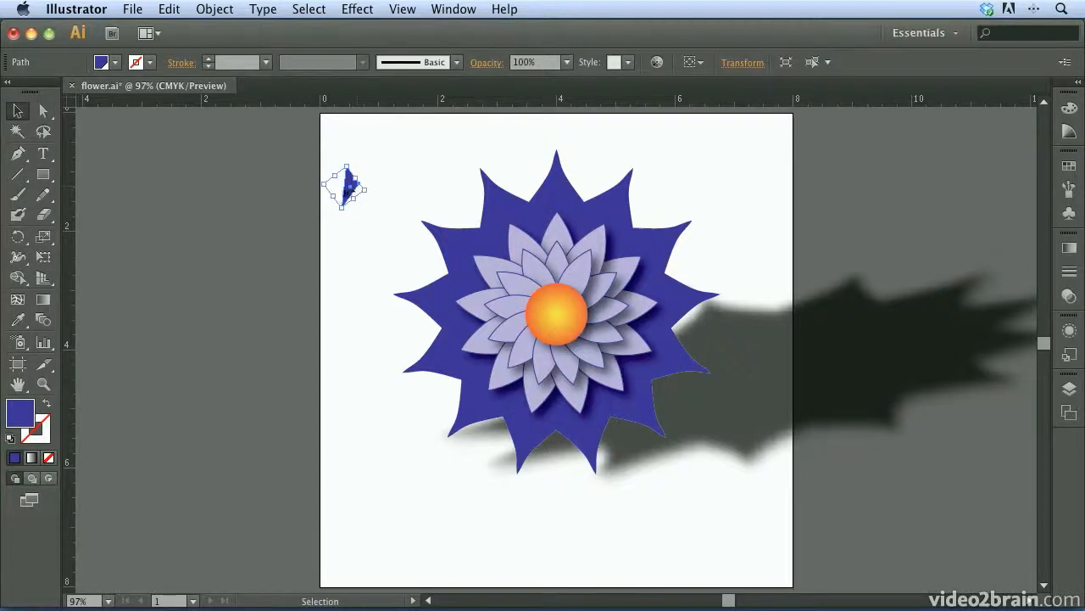
key("Delete")
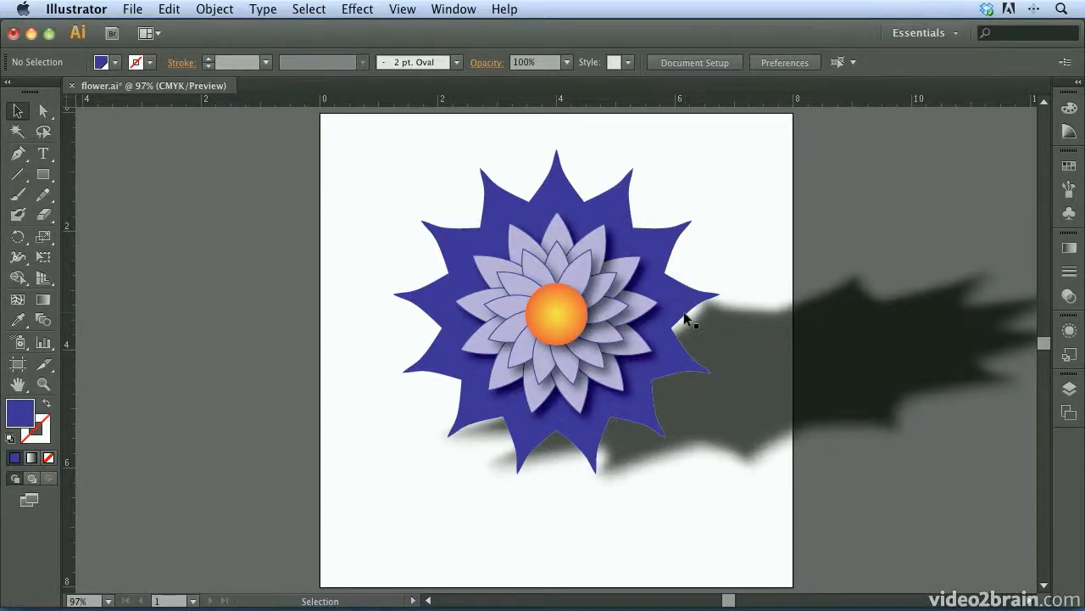
Move the upper-left and upper-right dark blue petals outward and the right one slightly inward, undoing the stray move of the lilac petal group
left_click(498, 200)
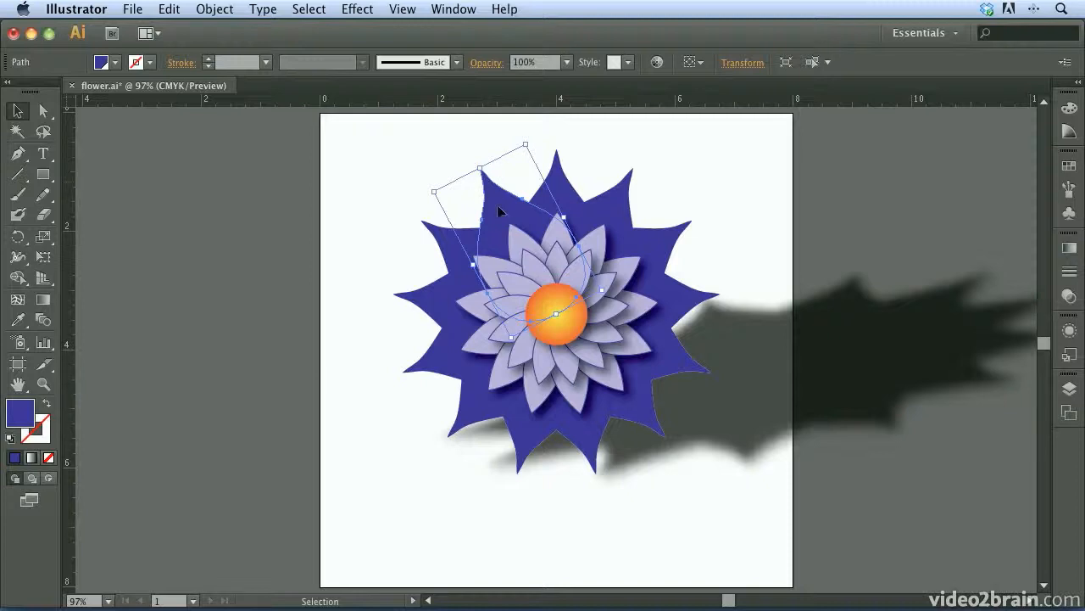
left_click_drag(502, 205, 488, 191)
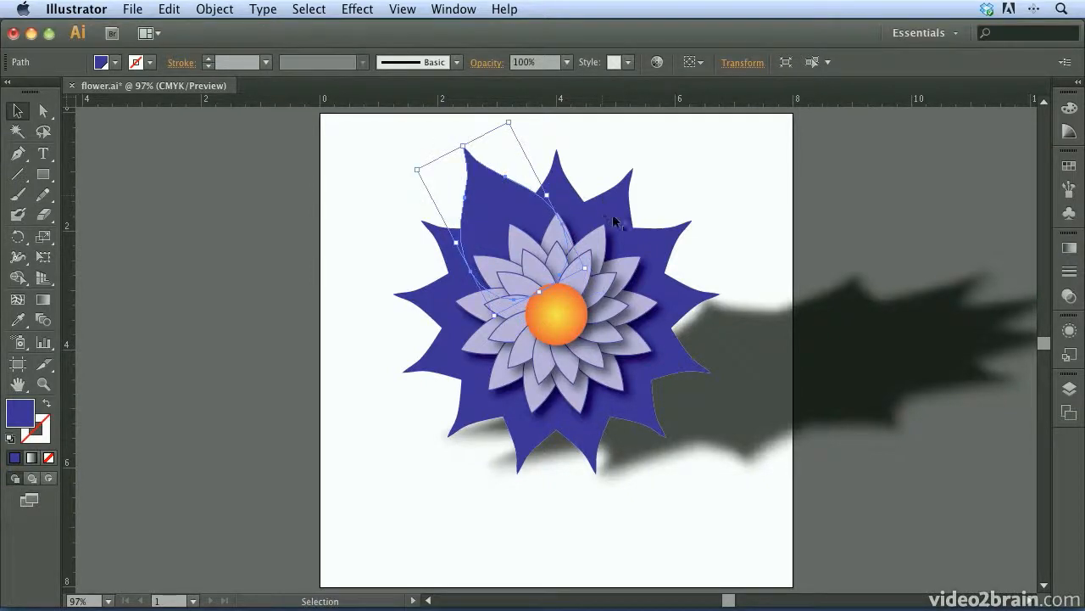
left_click_drag(613, 218, 683, 360)
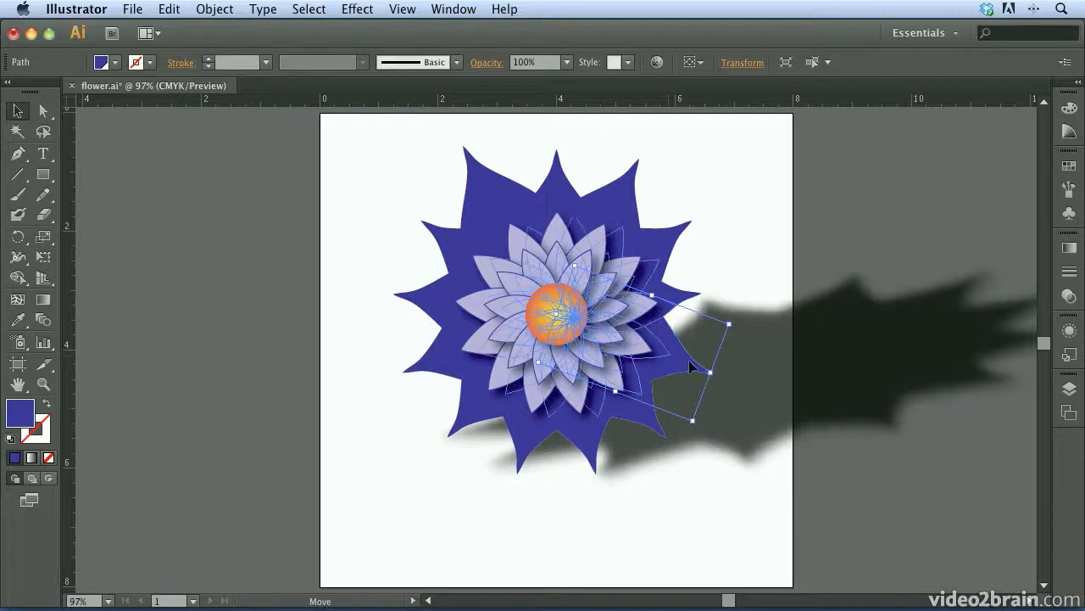
left_click(689, 360)
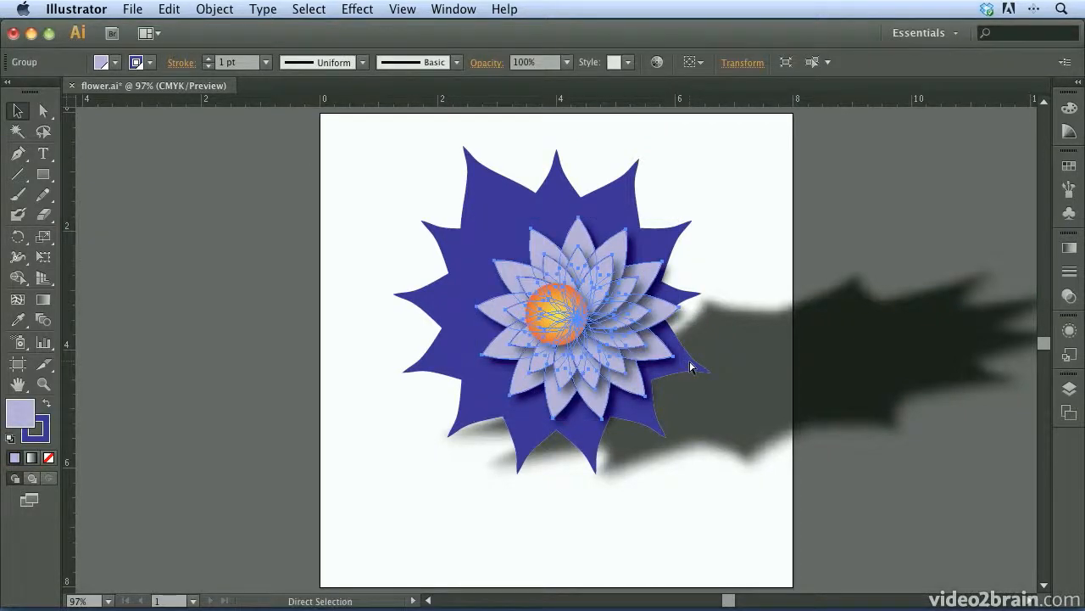
left_click(691, 366)
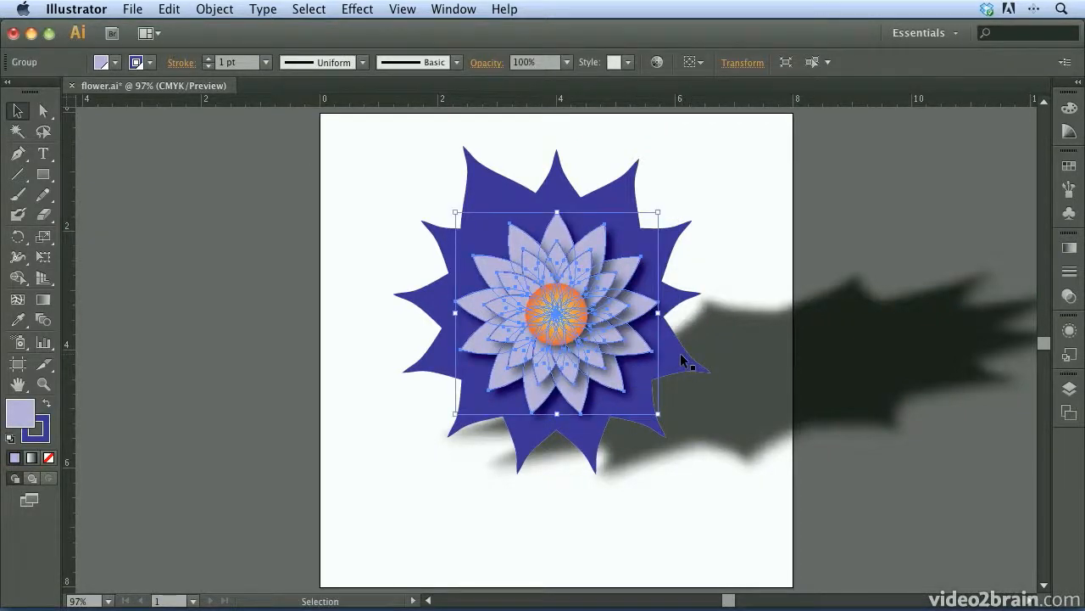
Move the lower-right dark blue petal and the dark blue petal just right of the flower's bottom center outward
left_click(677, 355)
left_click_drag(673, 352, 695, 358)
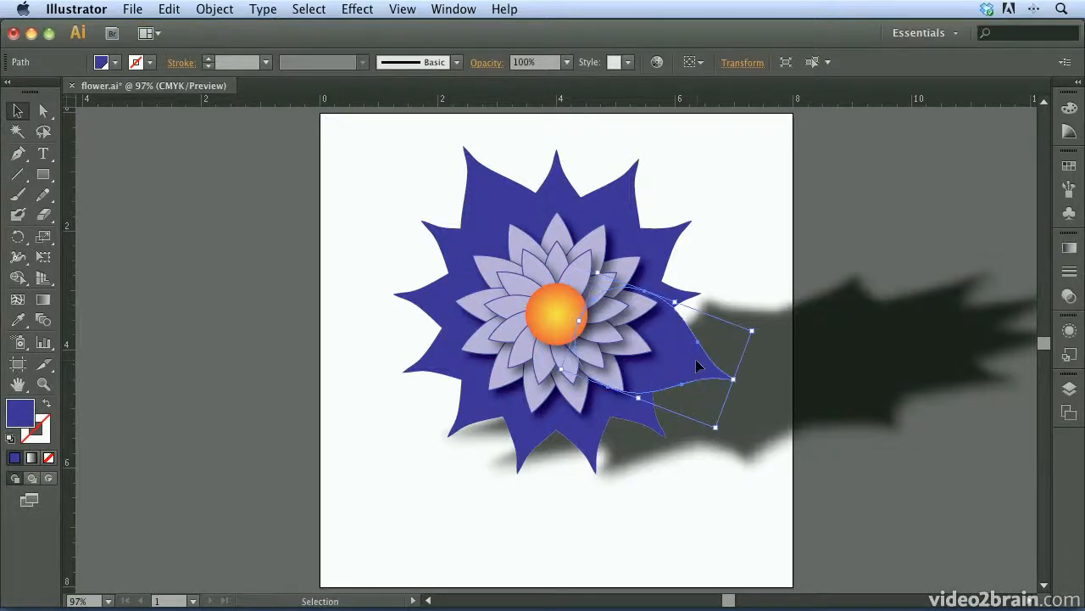
left_click_drag(591, 447, 591, 476)
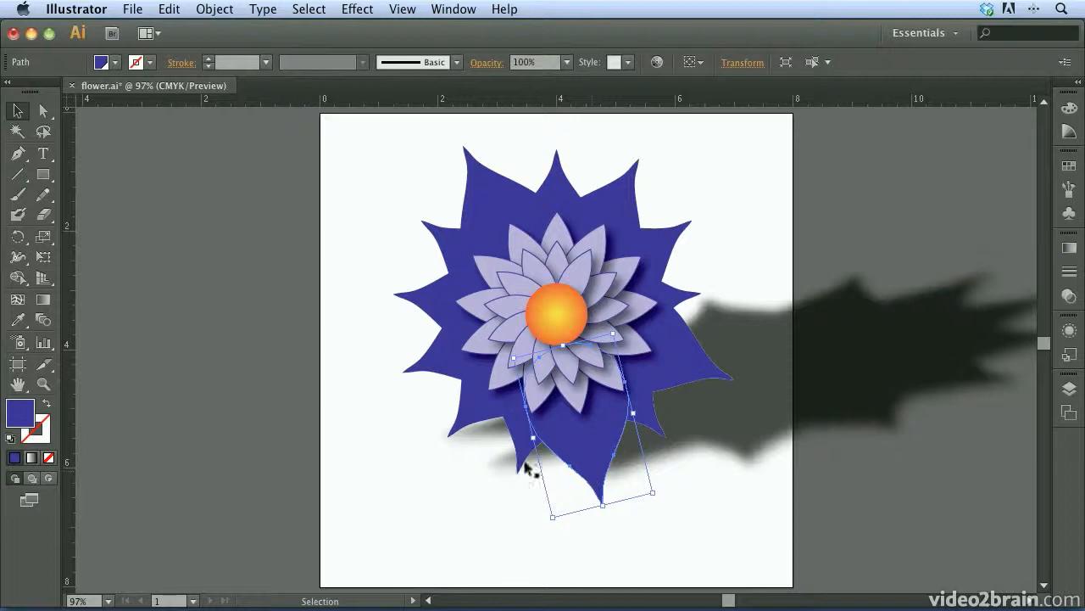
Move the lower-left and left dark blue petals outward, rotating the lower-left one slightly counterclockwise and the left one slightly clockwise
left_click_drag(468, 412, 442, 441)
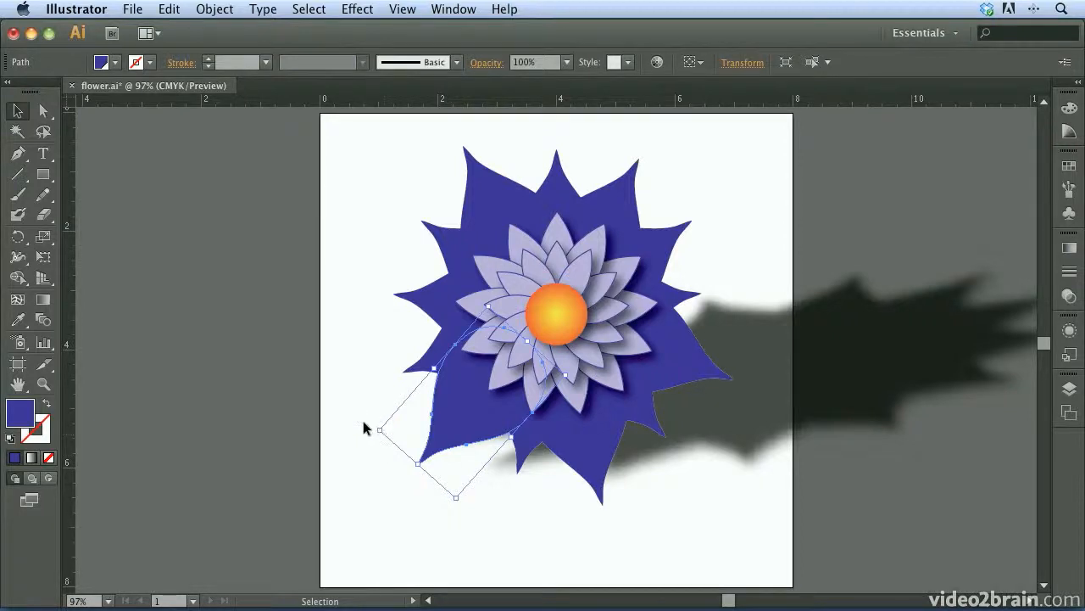
left_click_drag(374, 427, 367, 442)
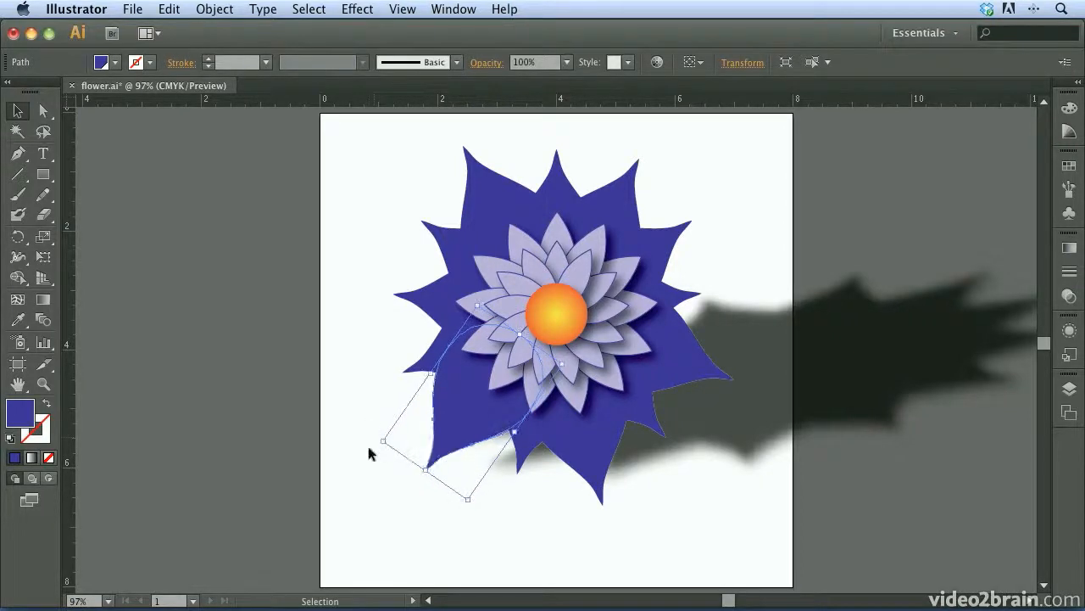
key("ctrl+z")
left_click_drag(429, 291, 359, 294)
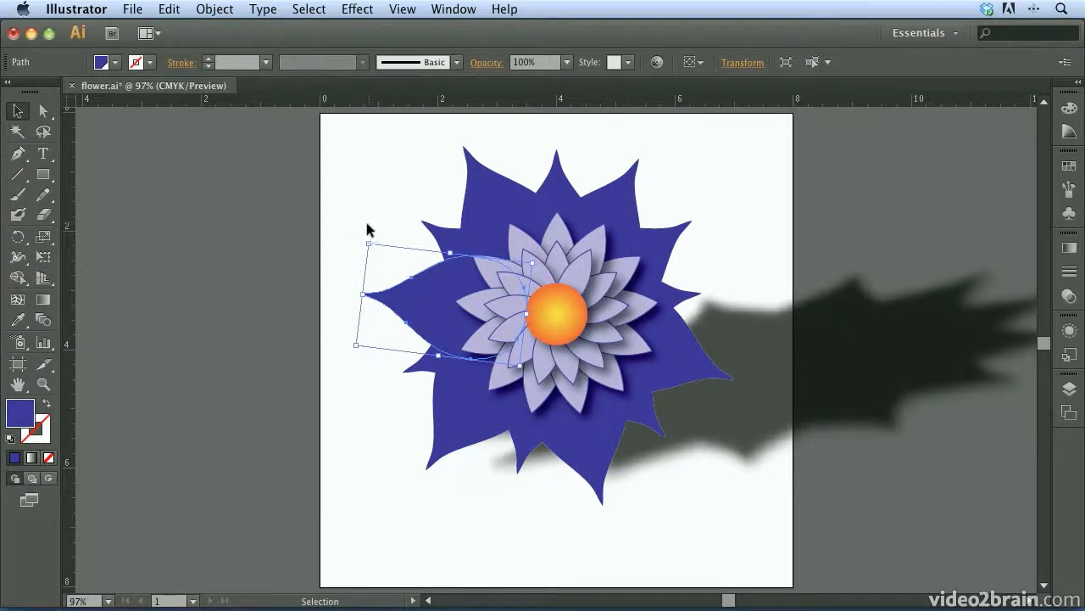
left_click_drag(364, 235, 374, 228)
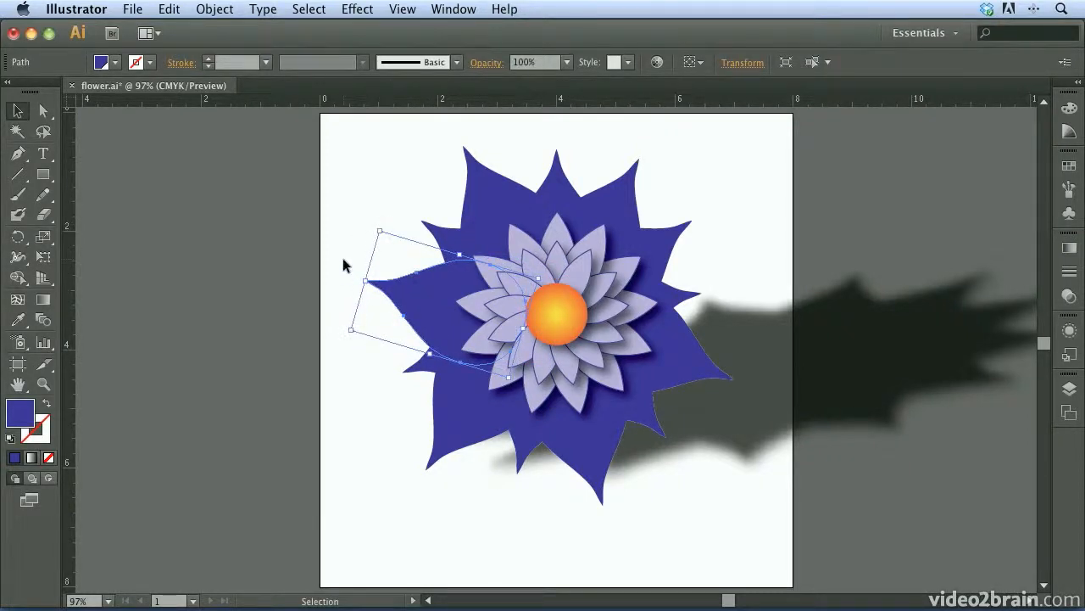
left_click(341, 253)
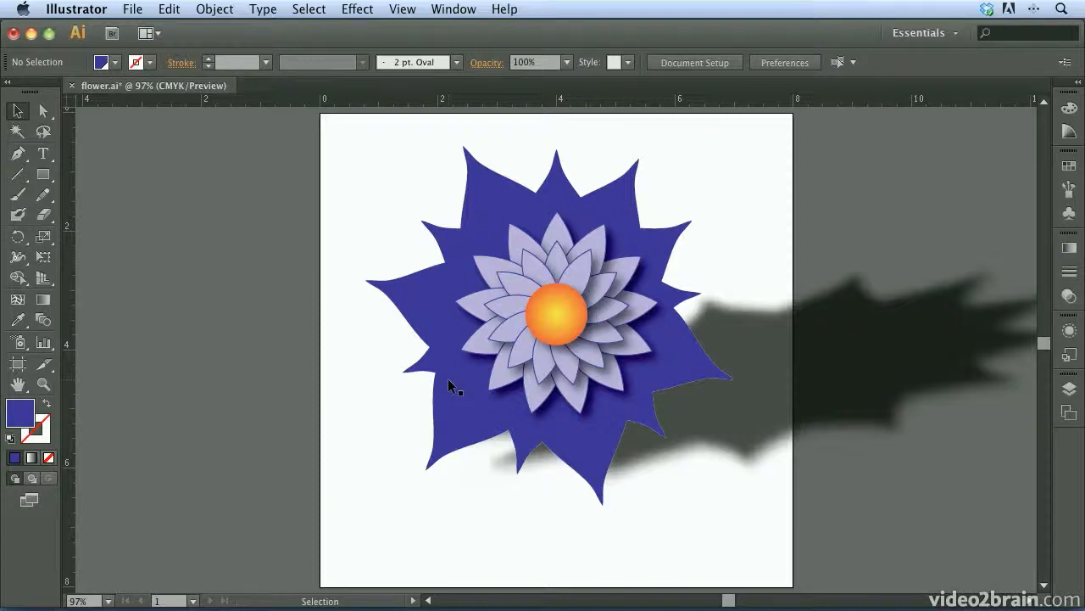
Stretch the tip anchor points of the upper-left and top dark blue petals outward to about Y 0.26 in and 0.29 in respectively
left_click(41, 112)
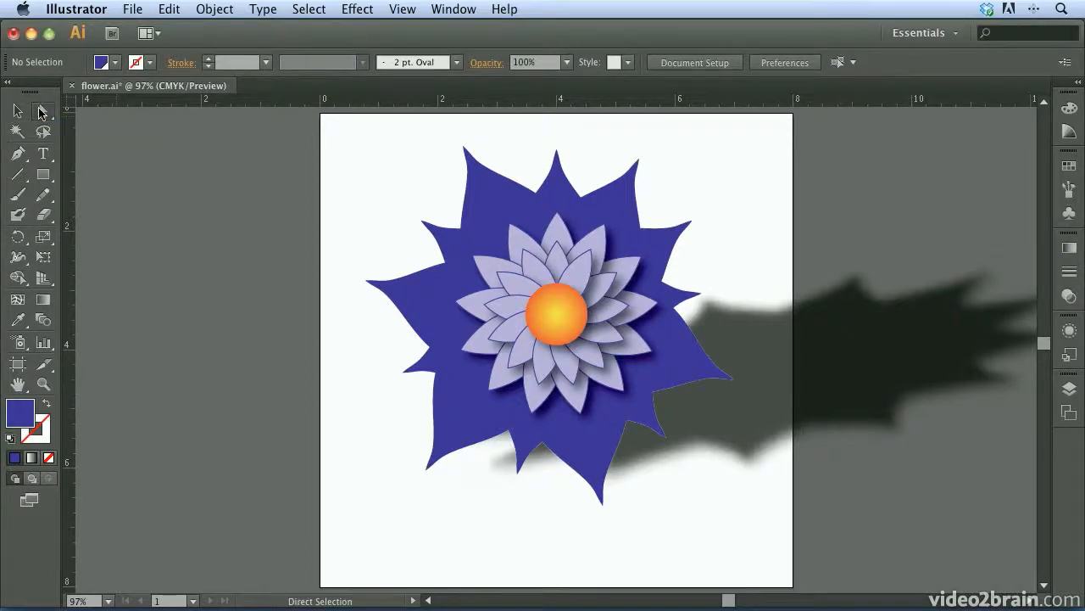
left_click(463, 147)
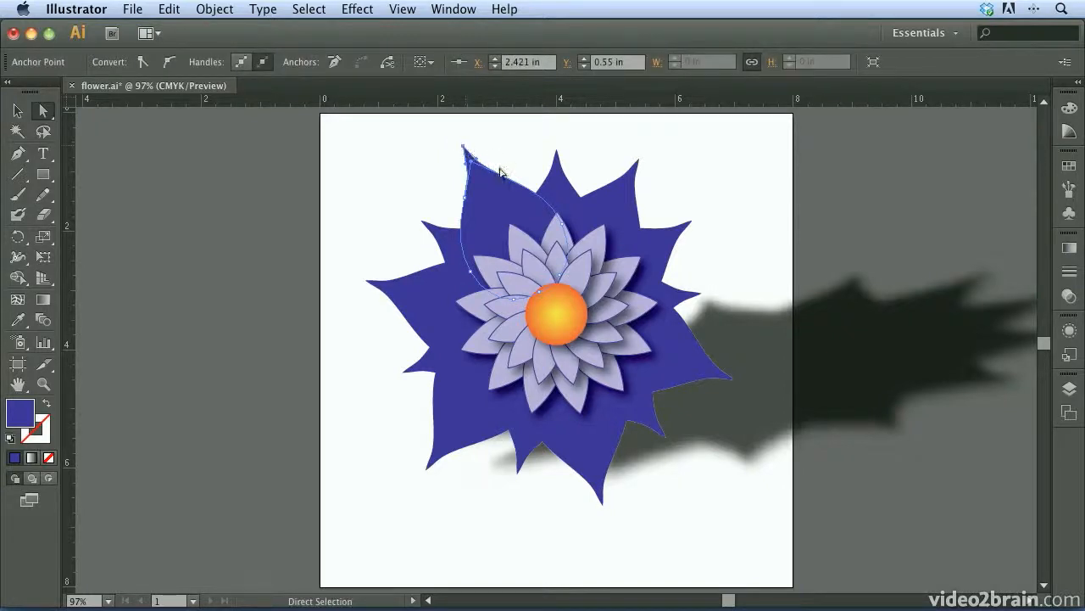
left_click(462, 147)
left_click_drag(459, 147, 455, 129)
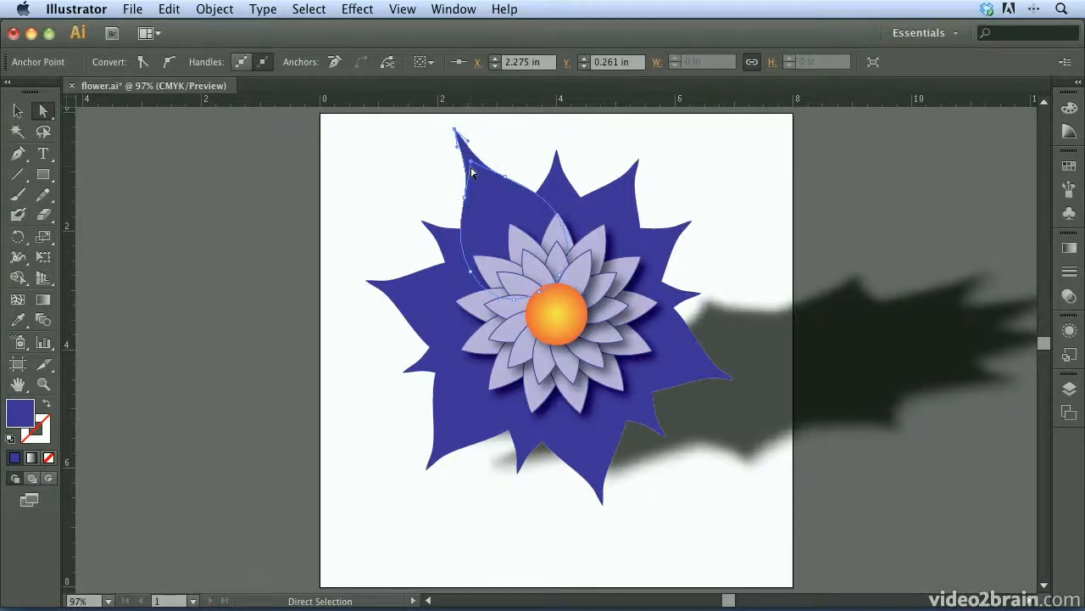
left_click(423, 171)
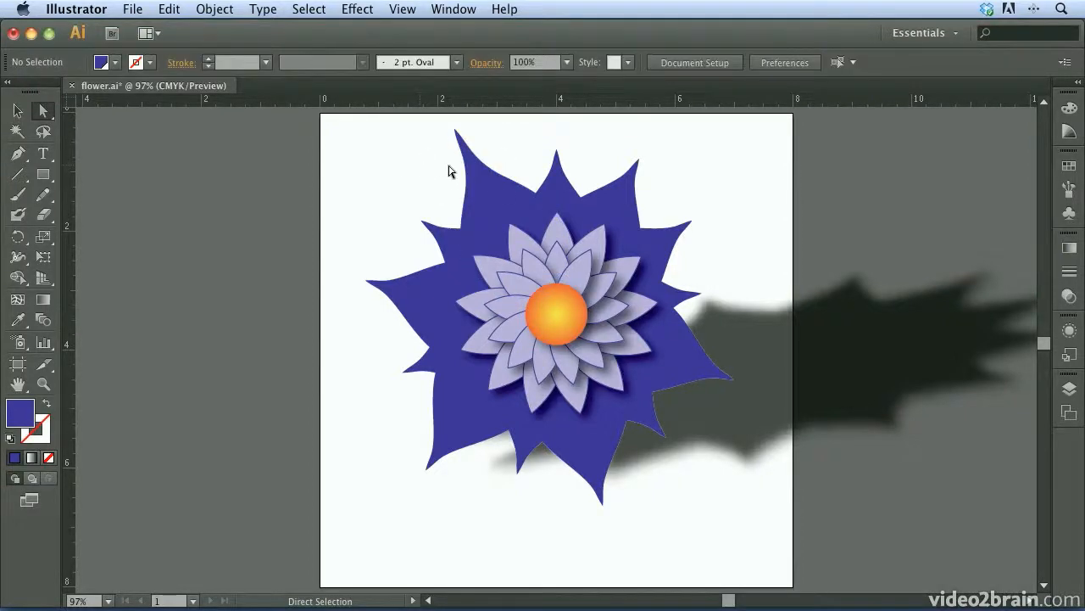
left_click(556, 152)
left_click_drag(556, 152, 556, 138)
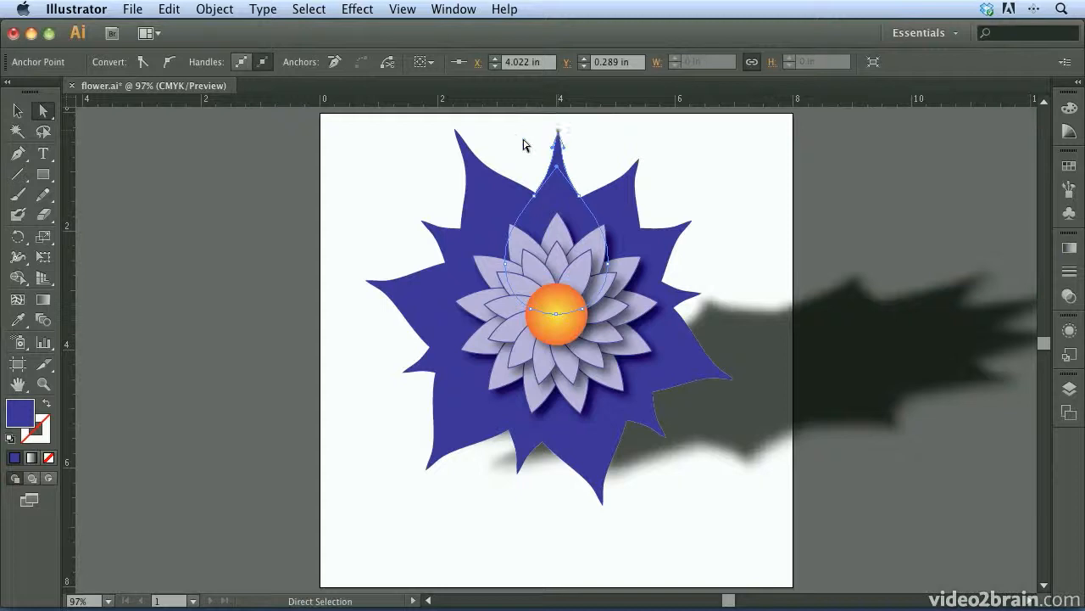
left_click(524, 145)
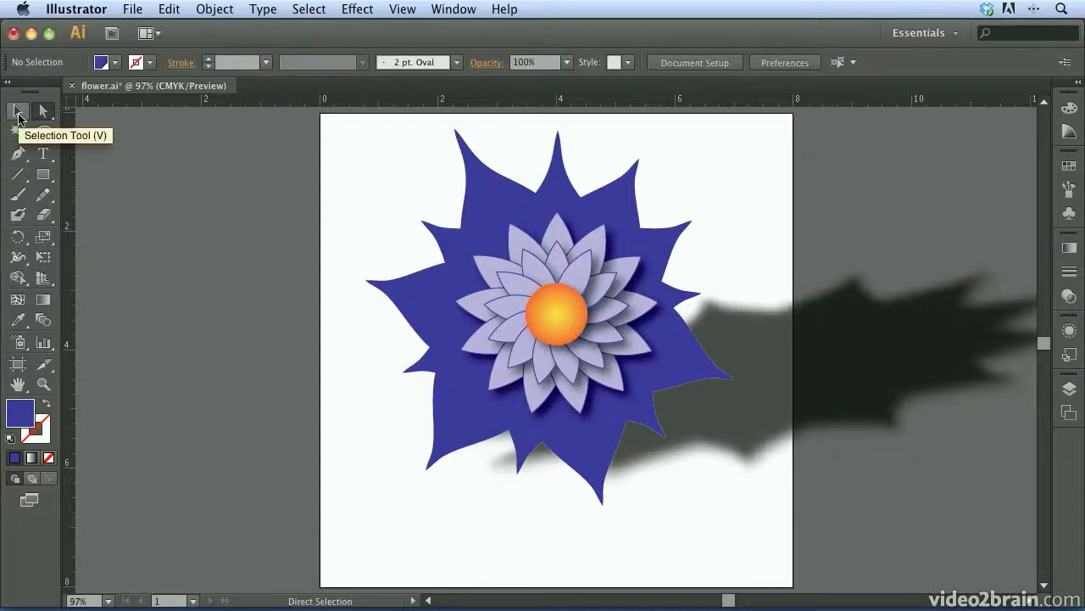
Select the entire lilac petal group with the Selection tool, and clear the selection with the Direct Selection tool
left_click(17, 111)
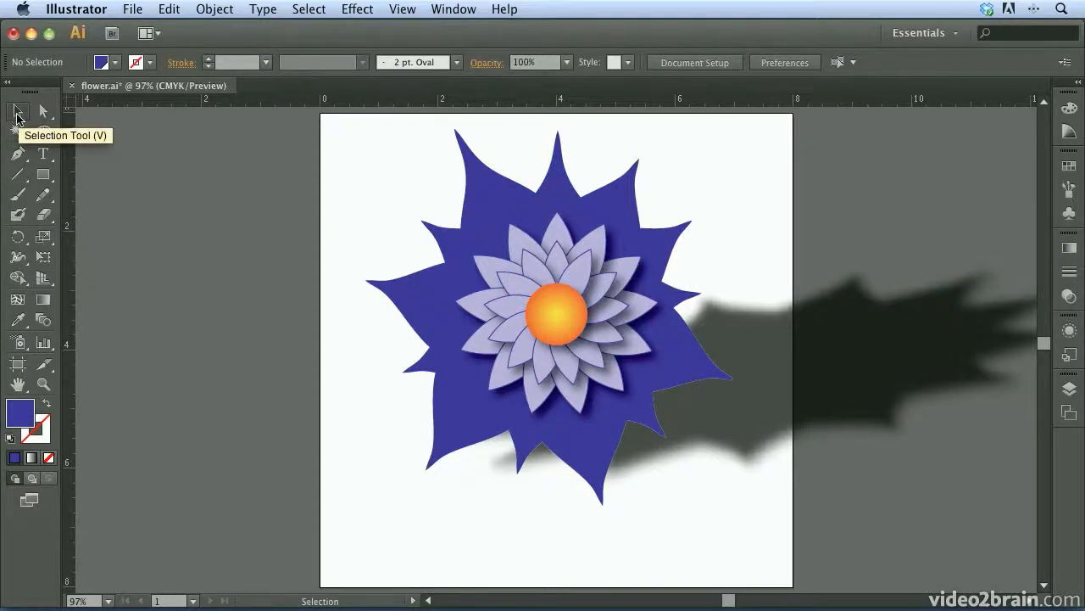
left_click(505, 274)
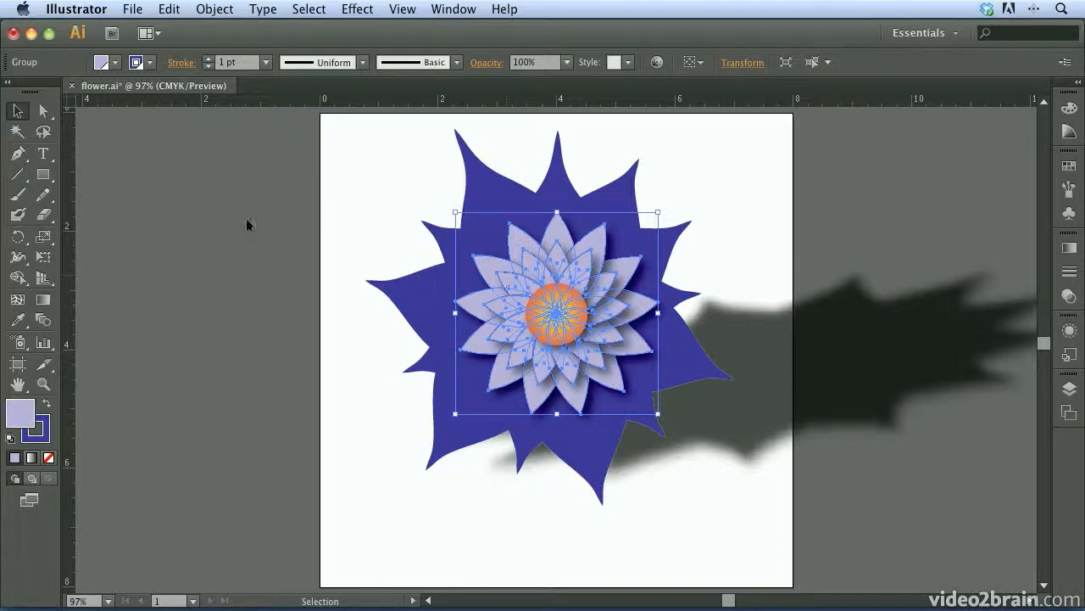
left_click(42, 113)
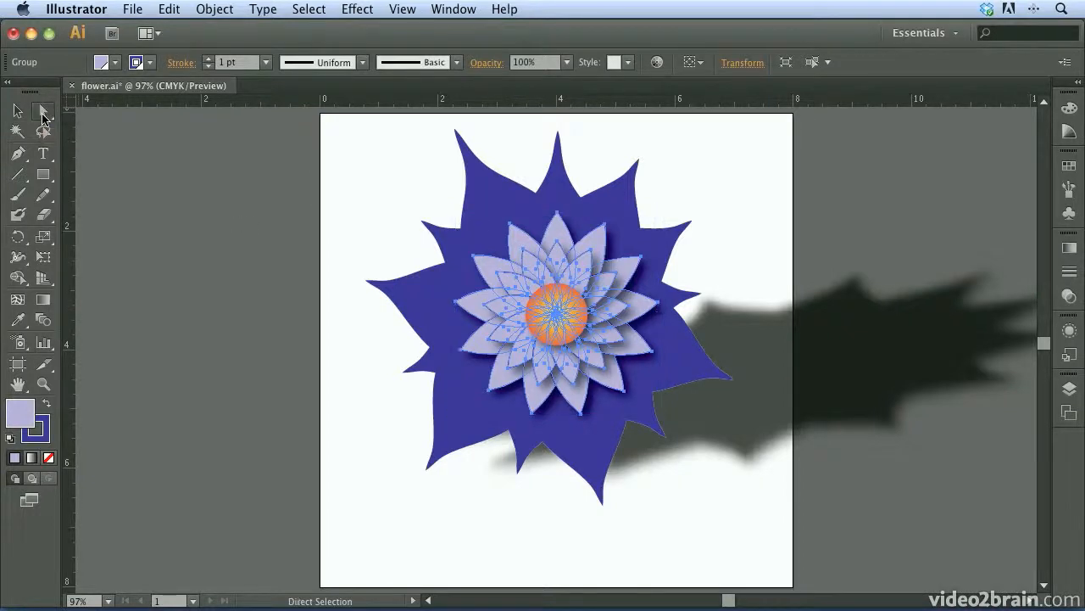
left_click(344, 229)
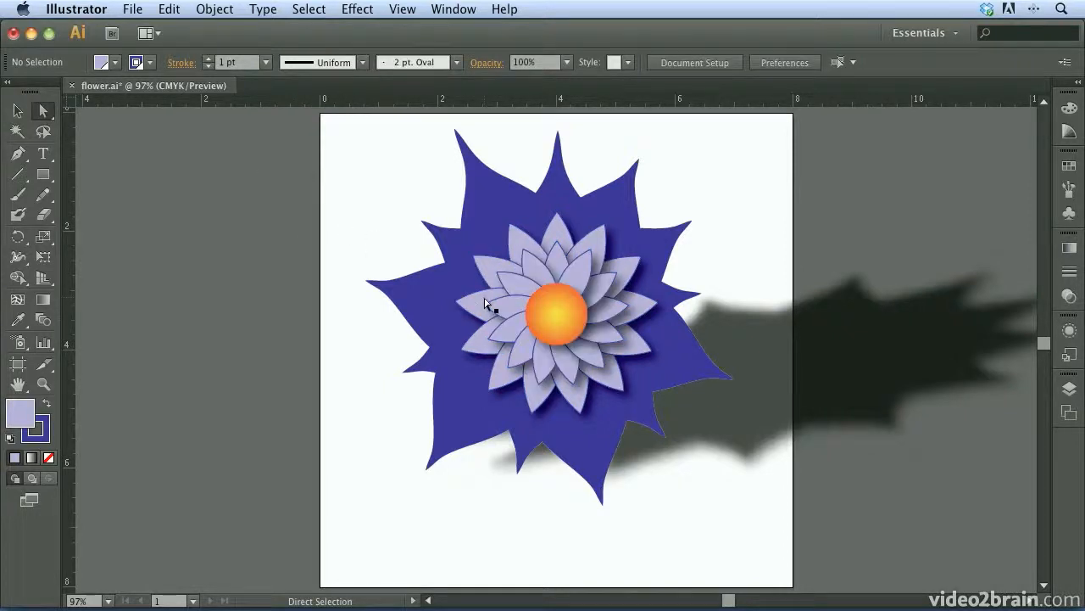
Move the top outer lilac petal upward and the upper-right inner lilac petal outward as individual paths within the group
left_click(523, 285)
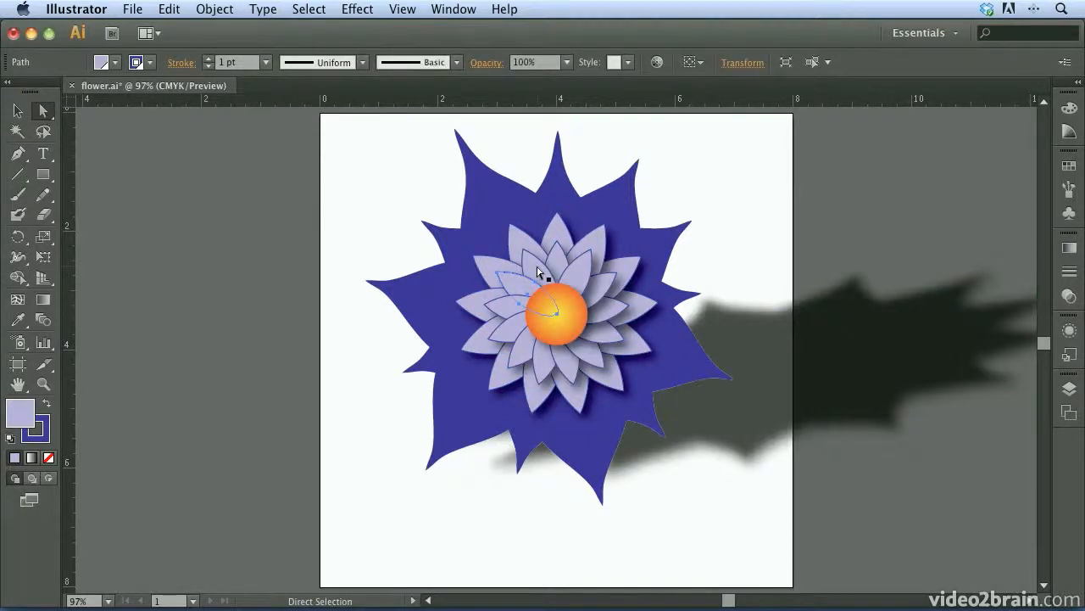
left_click(559, 235)
left_click_drag(560, 235, 559, 221)
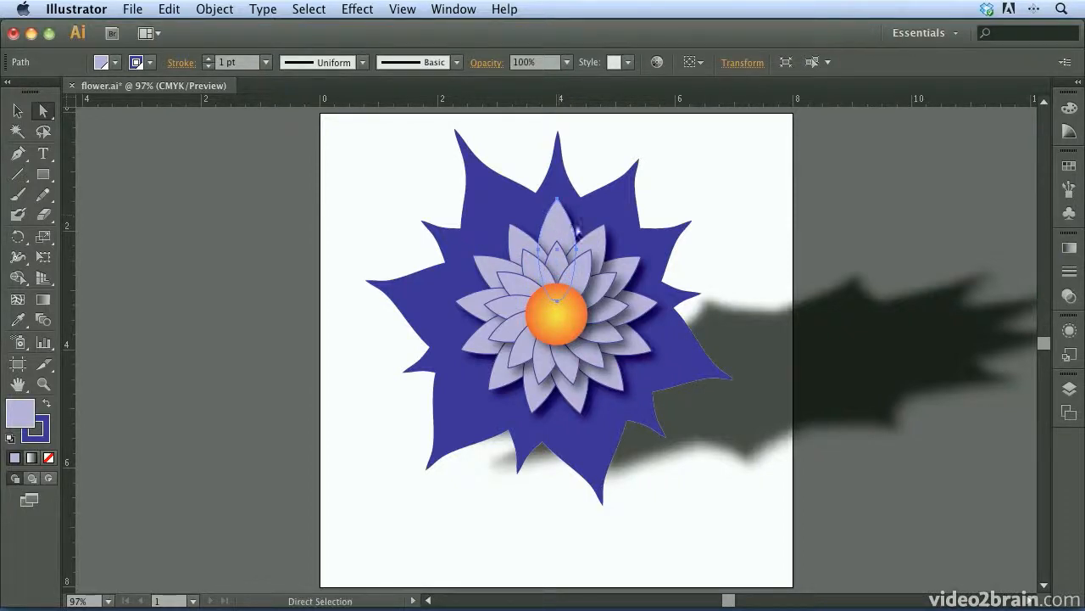
left_click(623, 271)
left_click_drag(624, 270, 633, 261)
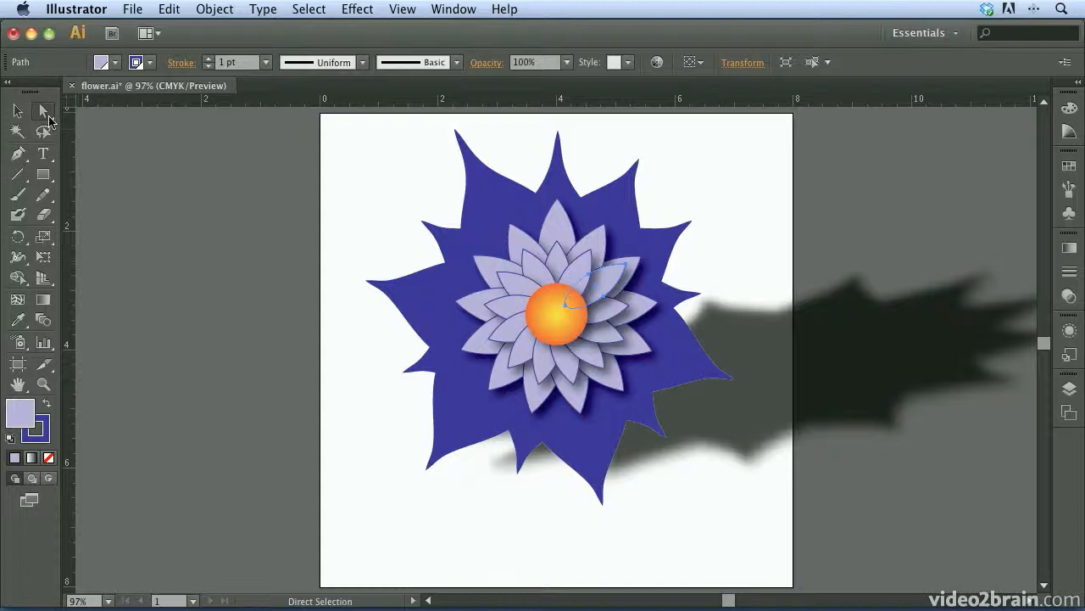
Switch to the Group Selection tool and select individual inner lilac petals and the orange center one after another
left_click(47, 114)
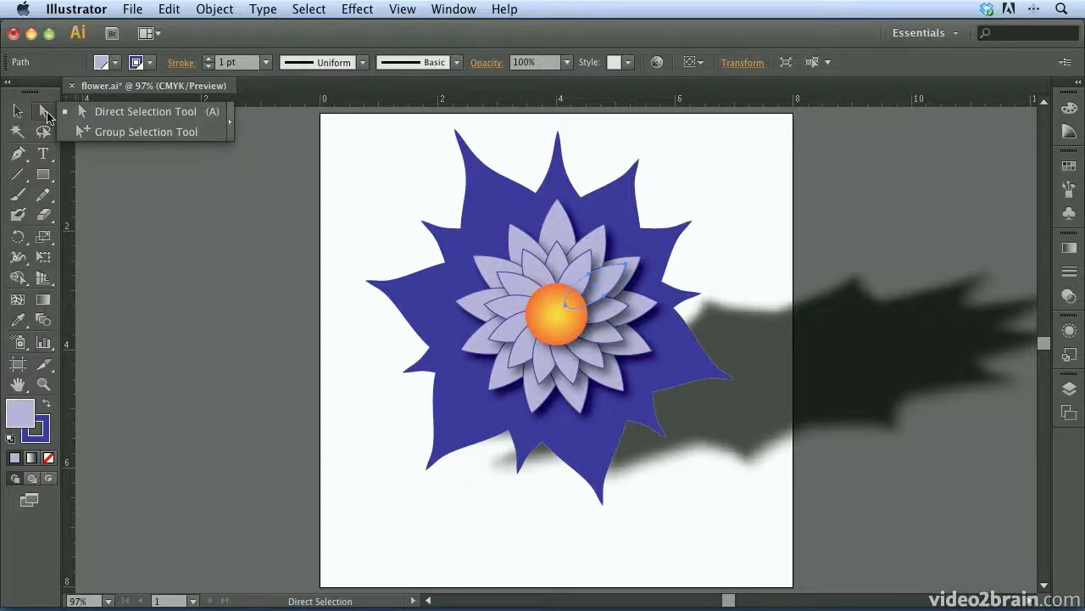
left_click(141, 132)
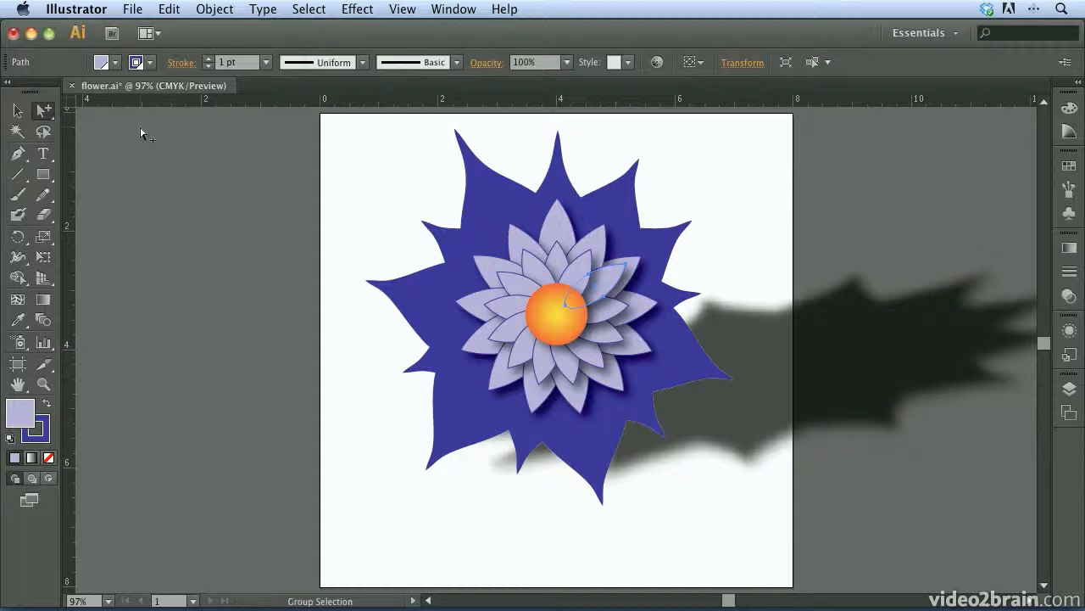
left_click(340, 209)
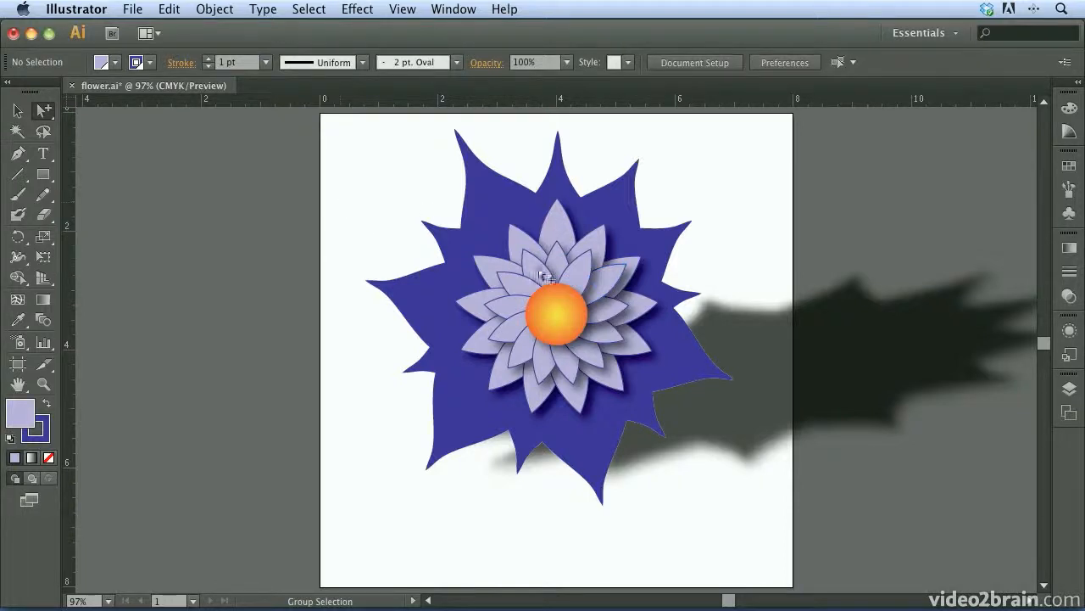
left_click(509, 286)
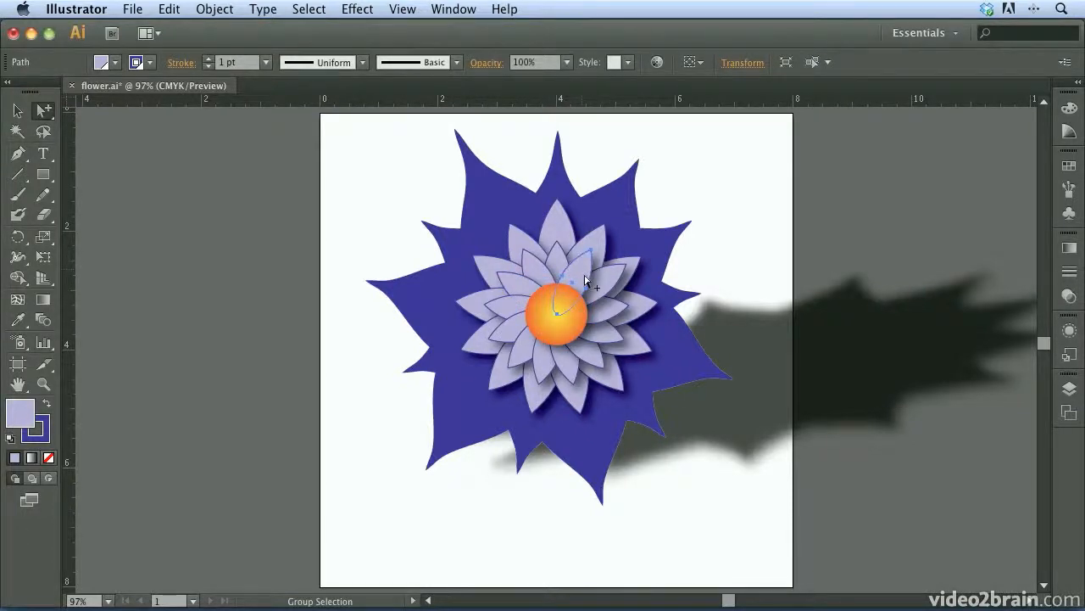
left_click(601, 337)
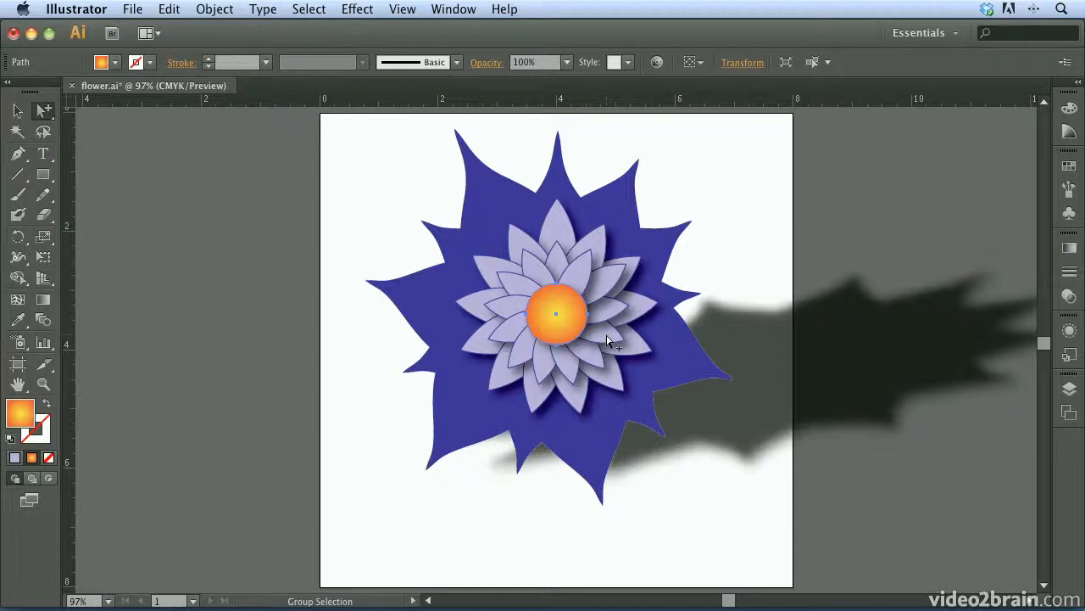
left_click(604, 338)
Select a lower-left inner lilac petal, extend the selection to its ring and the whole lilac group, and deselect everything
left_click(523, 359)
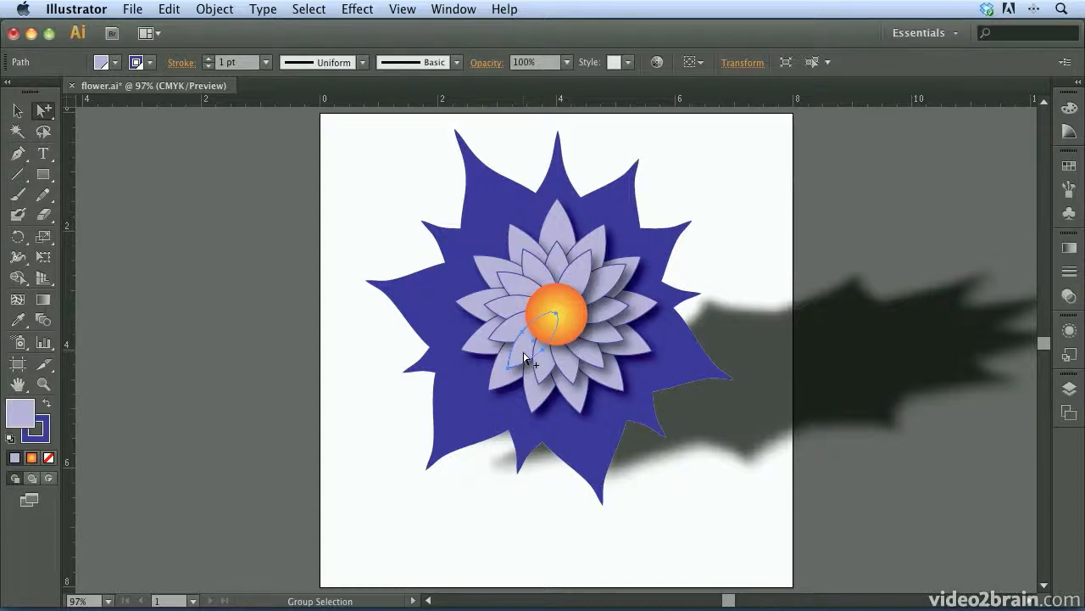
left_click(523, 359)
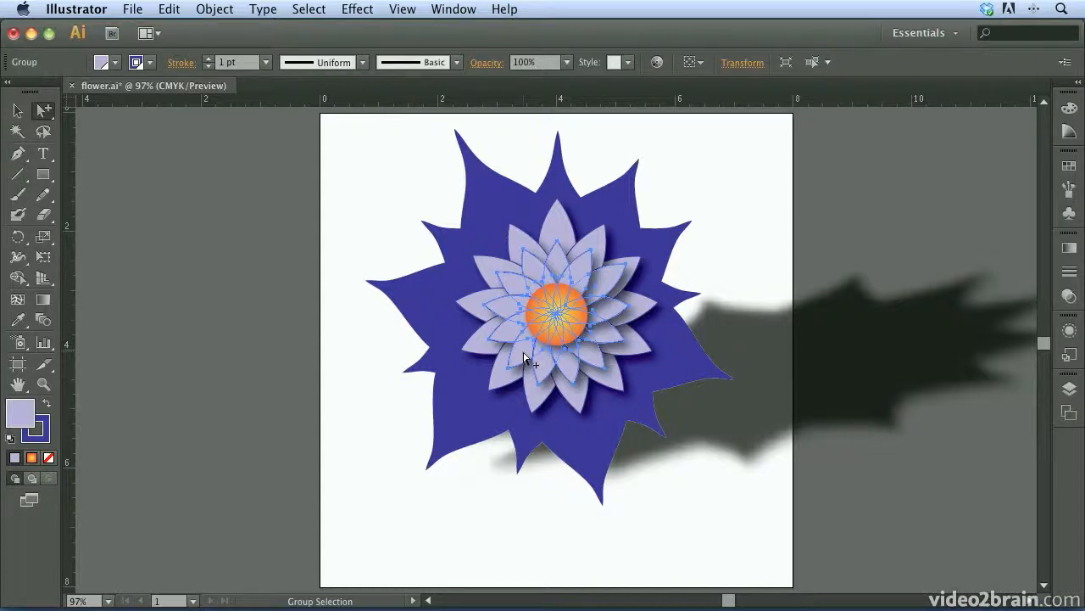
left_click(523, 358)
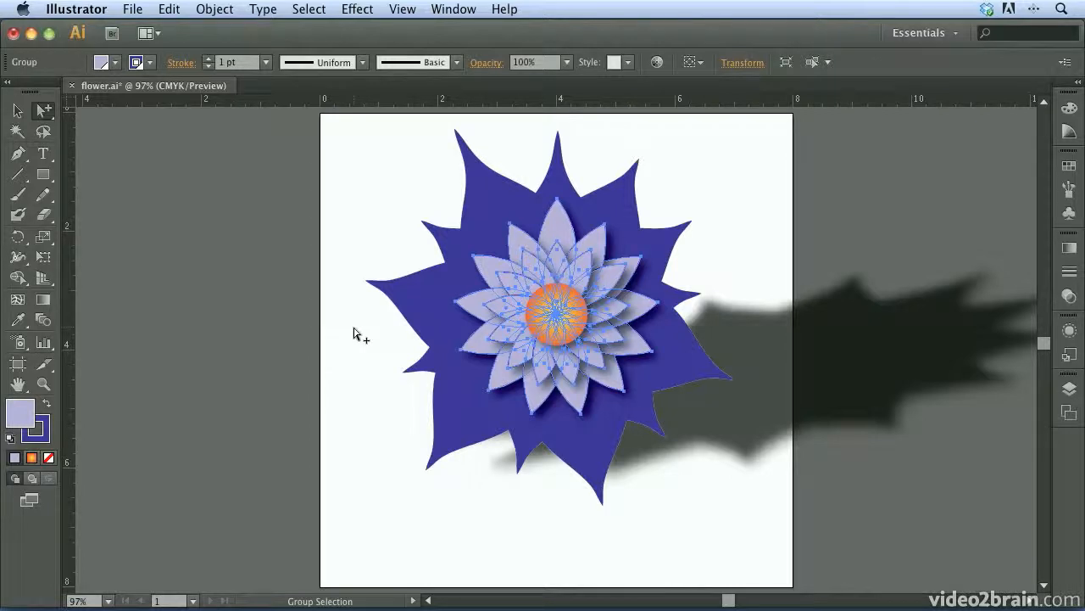
left_click(347, 355)
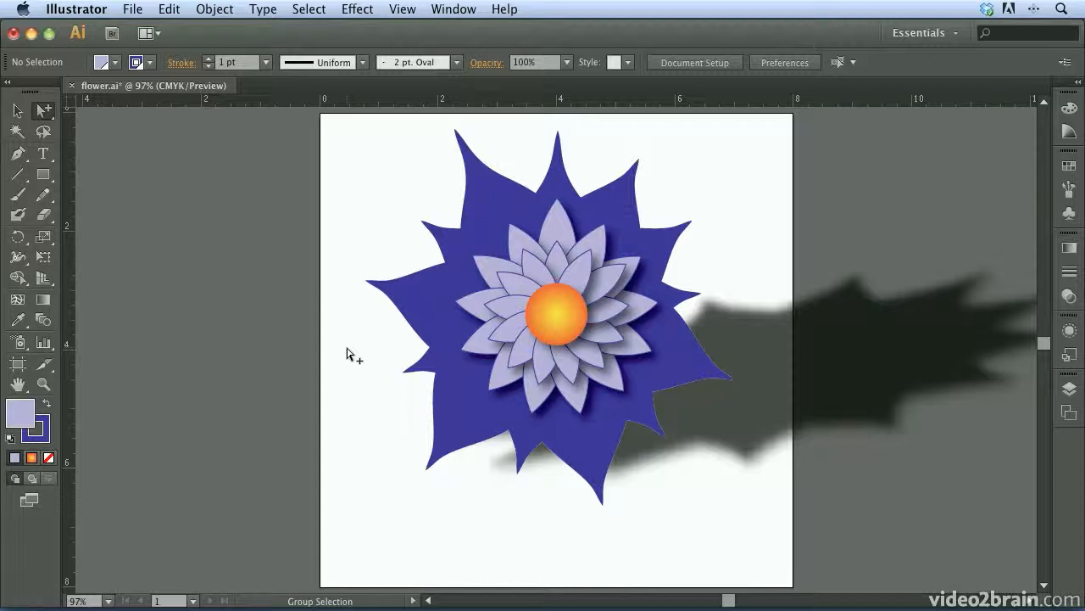
Select the whole outer ring of lilac petals with the Group Selection tool and fill it with a medium blue swatch
left_click(479, 350)
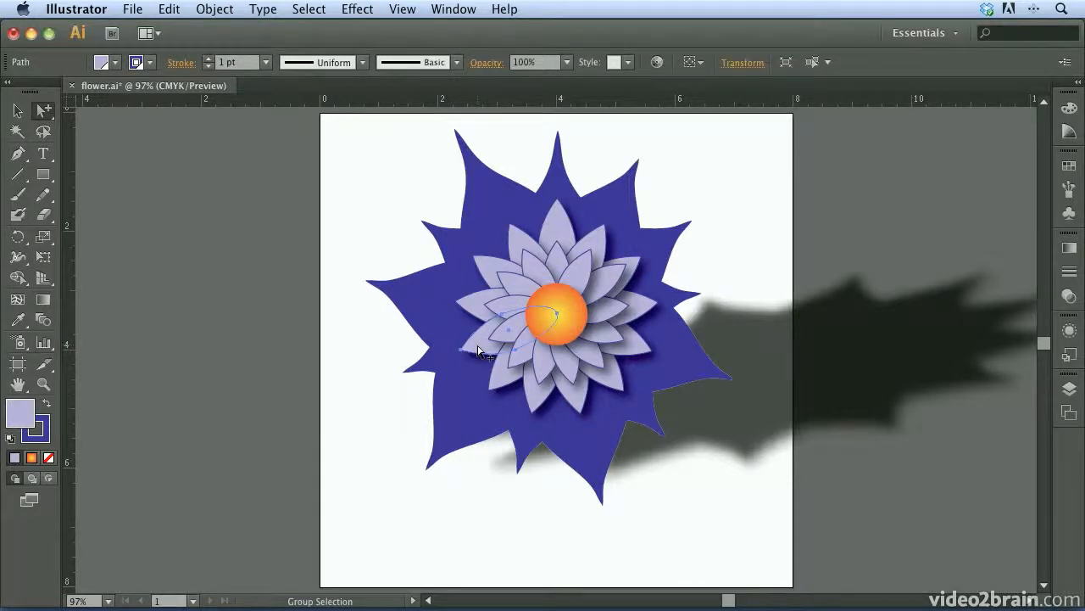
left_click(479, 350)
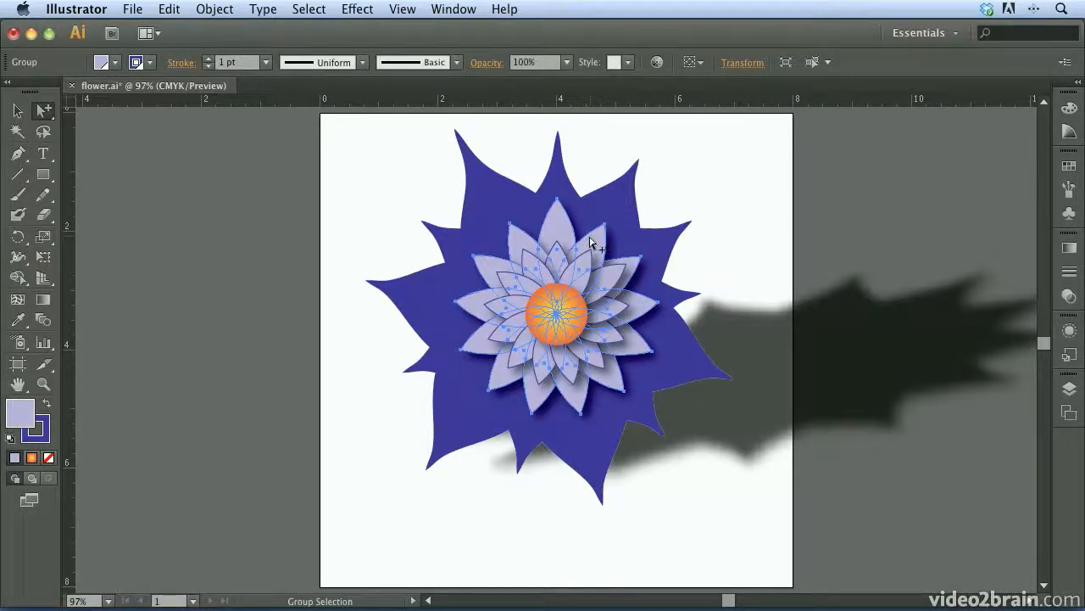
left_click(1070, 167)
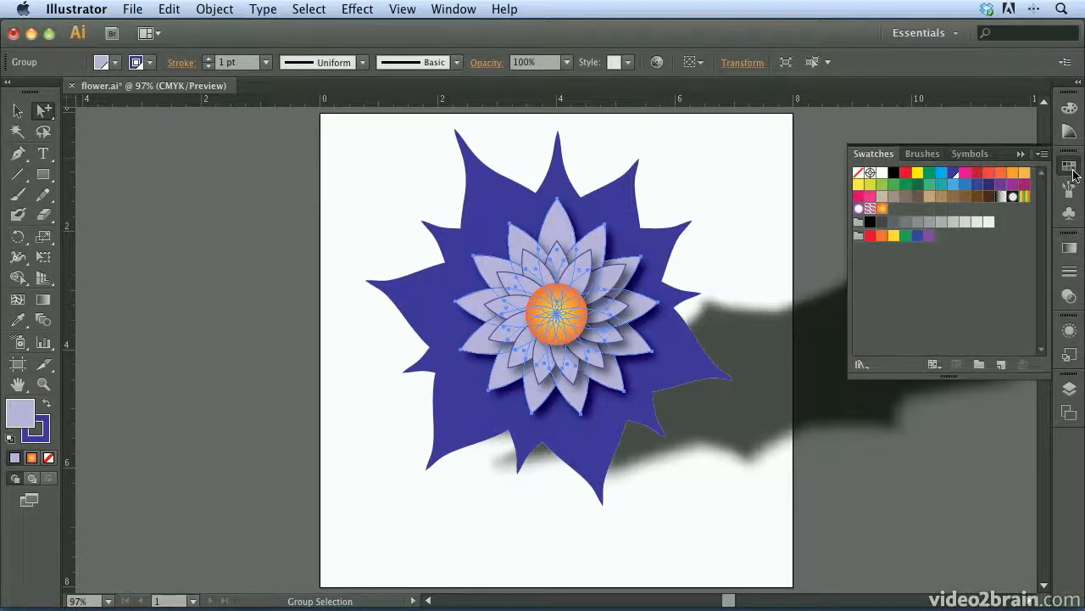
left_click(966, 185)
left_click(967, 187)
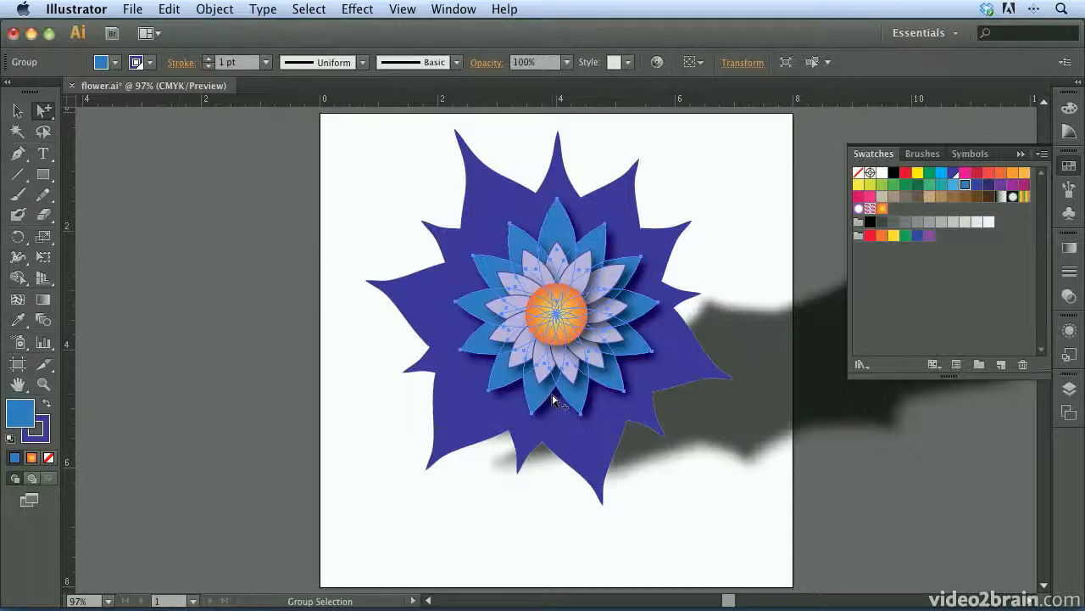
key("super")
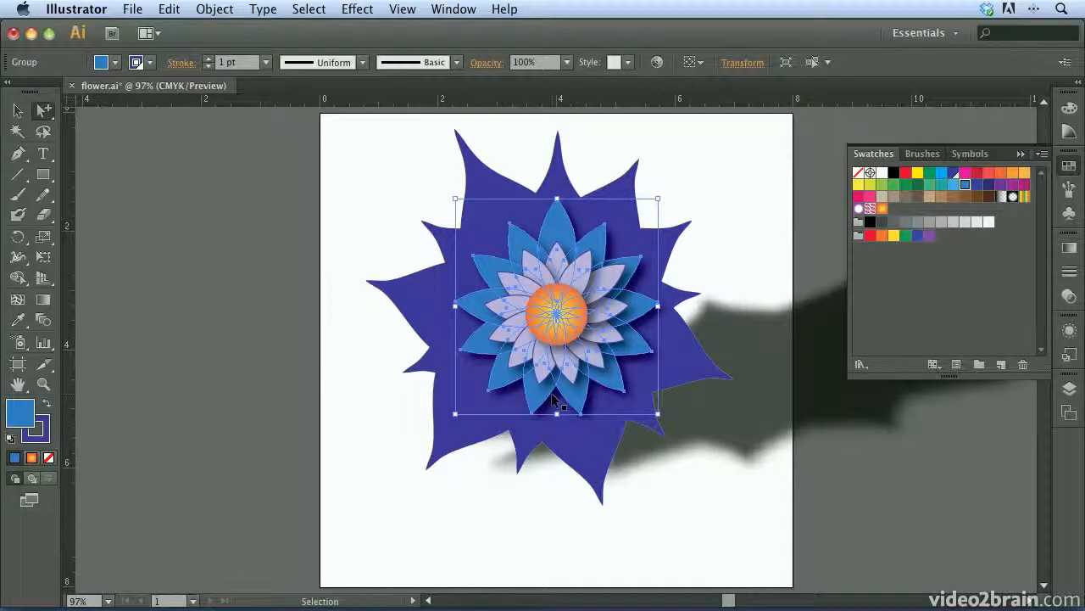